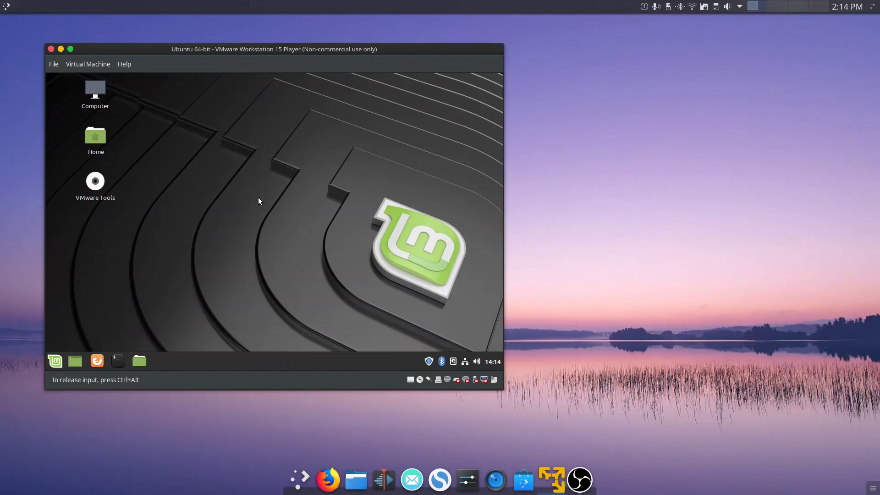
Open the Home folder in the Linux Mint virtual machine and browse the application menu's categories, including Graphics and Office.
{"action": "double_click", "coordinate": [98, 139]}
{"action": "mouse_move", "coordinate": [251, 97]}
{"action": "left_mouse_down"}
{"action": "mouse_move", "coordinate": [265, 101]}
{"action": "mouse_move", "coordinate": [260, 94]}
{"action": "left_mouse_up"}
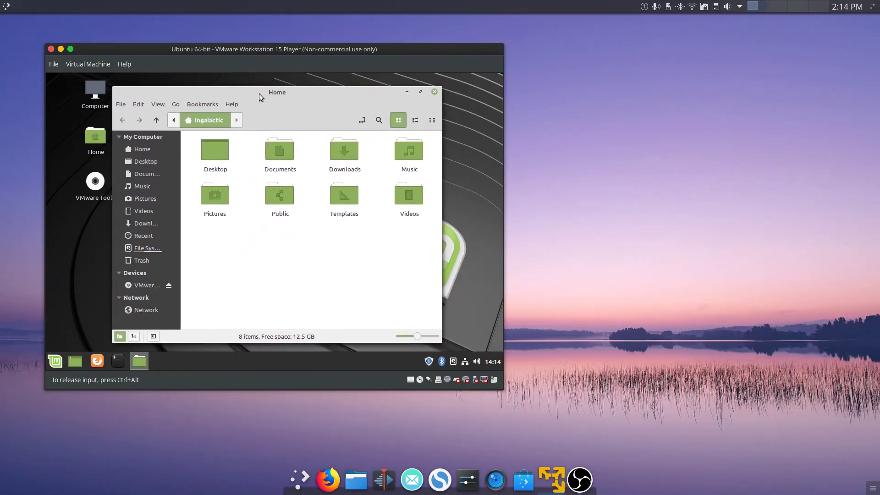
{"action": "left_click", "coordinate": [59, 356]}
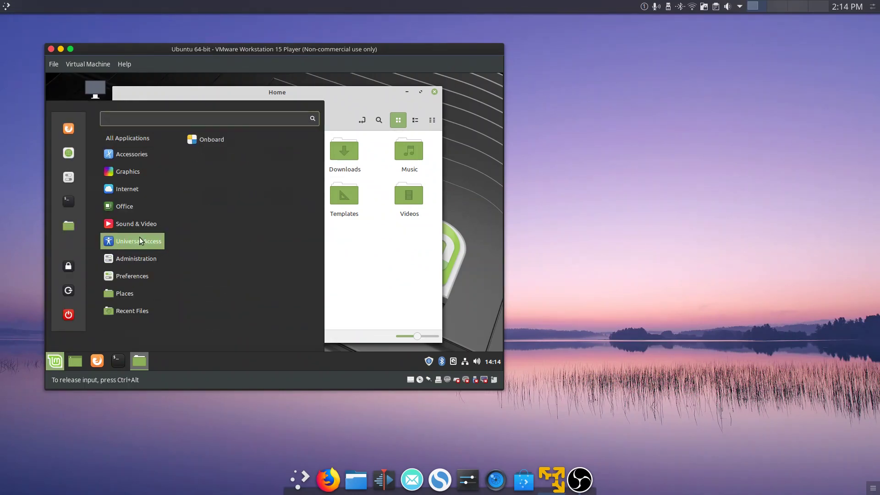
{"action": "mouse_move", "coordinate": [131, 178]}
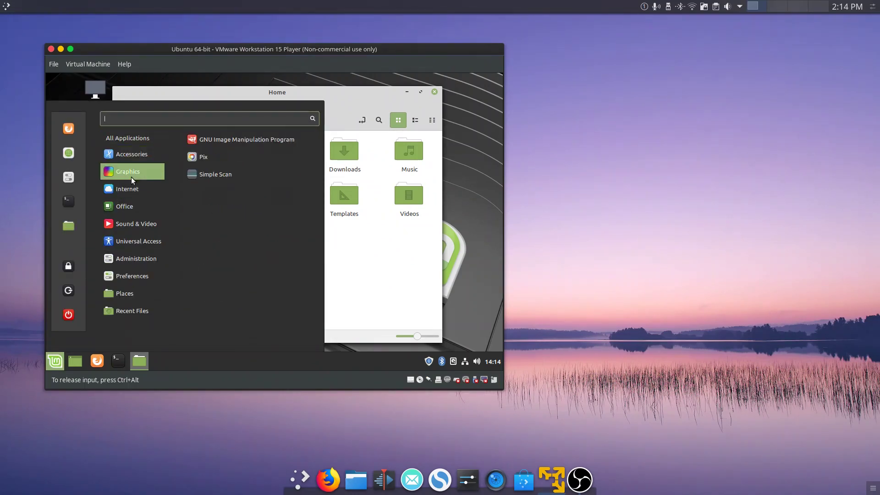
{"action": "mouse_move", "coordinate": [124, 209]}
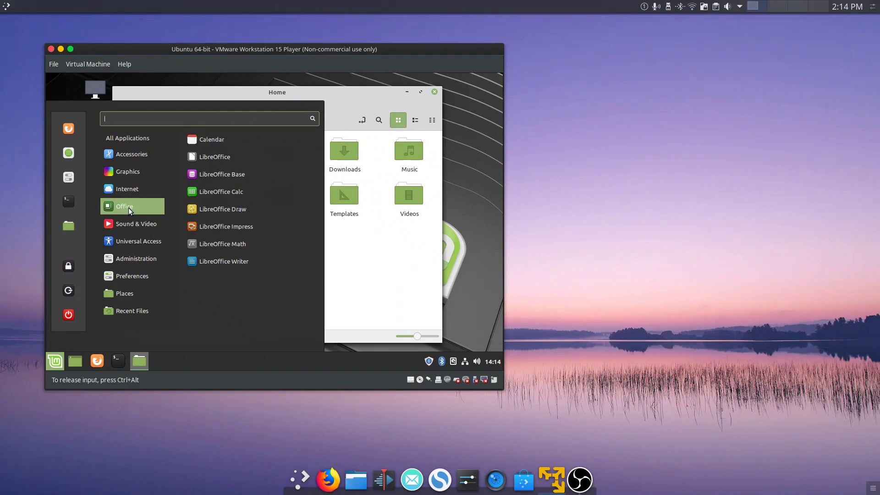
{"action": "left_click", "coordinate": [414, 254]}
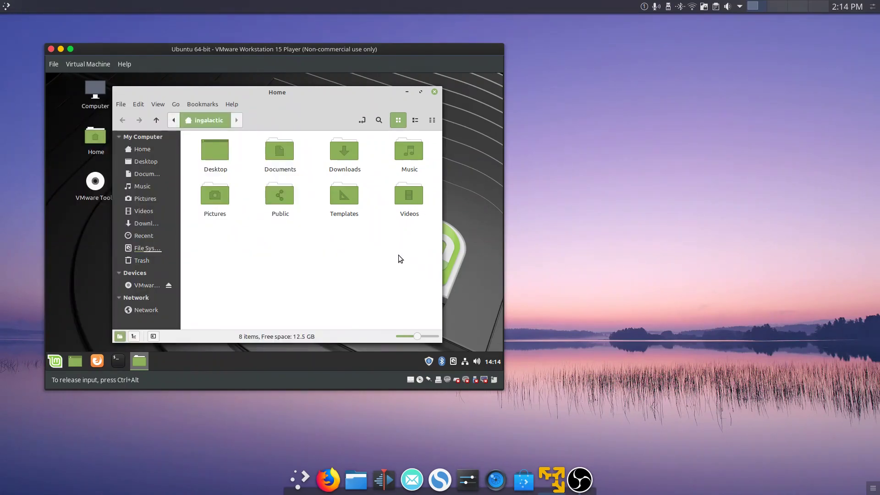
Compare the host's Dolphin file manager with the virtual machine's Home window, and close Dolphin when done.
{"action": "left_click", "coordinate": [356, 480]}
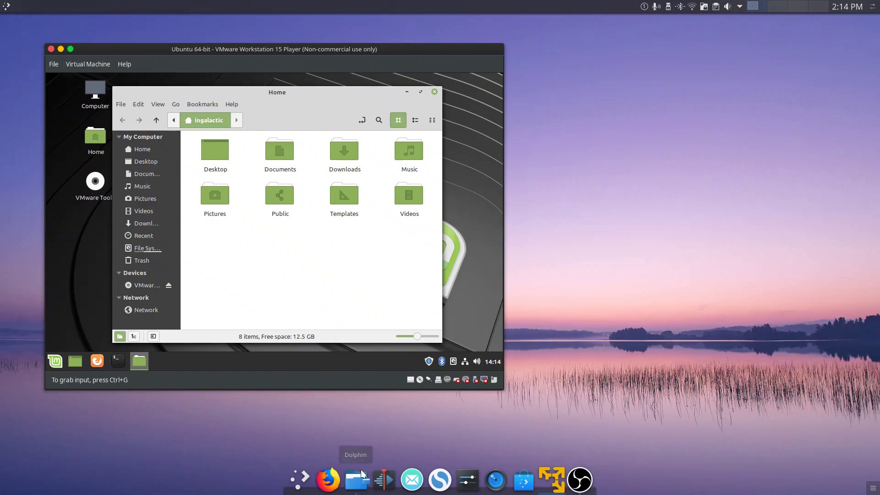
{"action": "left_click_drag", "start_coordinate": [505, 163], "coordinate": [474, 168]}
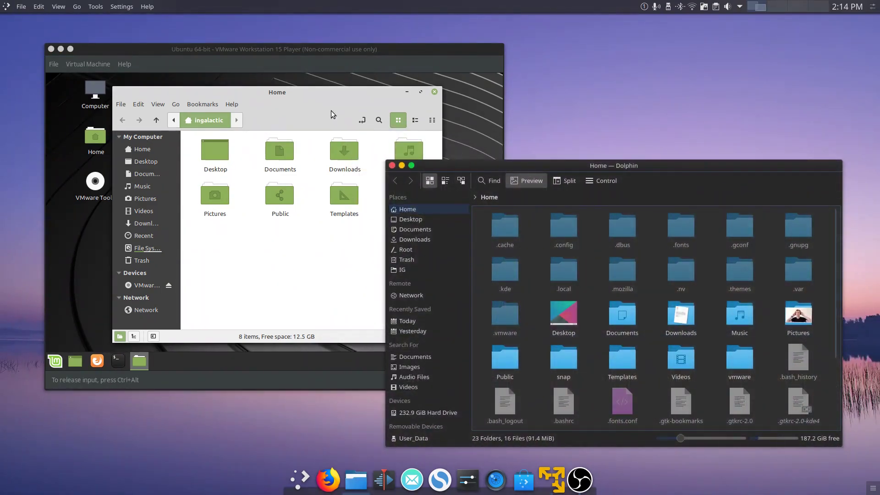
{"action": "left_click_drag", "start_coordinate": [307, 95], "coordinate": [266, 92]}
{"action": "left_click_drag", "start_coordinate": [445, 167], "coordinate": [424, 161]}
{"action": "left_click", "coordinate": [388, 159]}
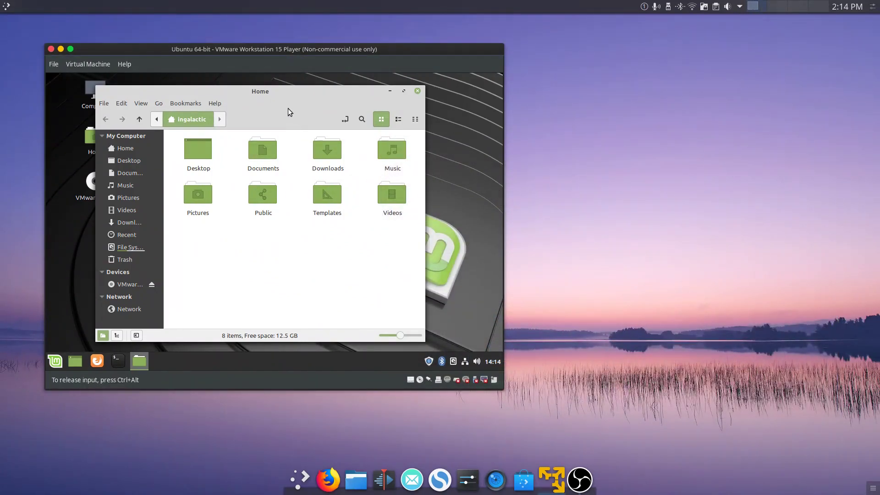
{"action": "left_click_drag", "start_coordinate": [273, 95], "coordinate": [290, 97]}
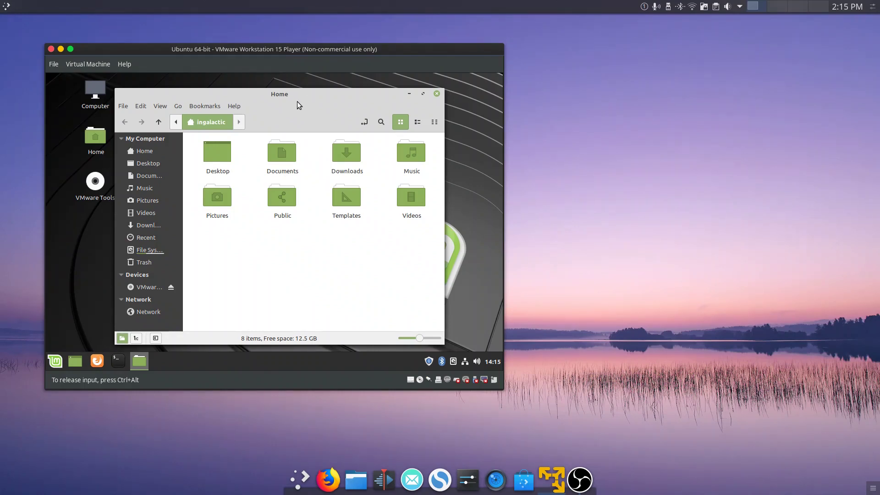
{"action": "left_click_drag", "start_coordinate": [296, 95], "coordinate": [286, 94]}
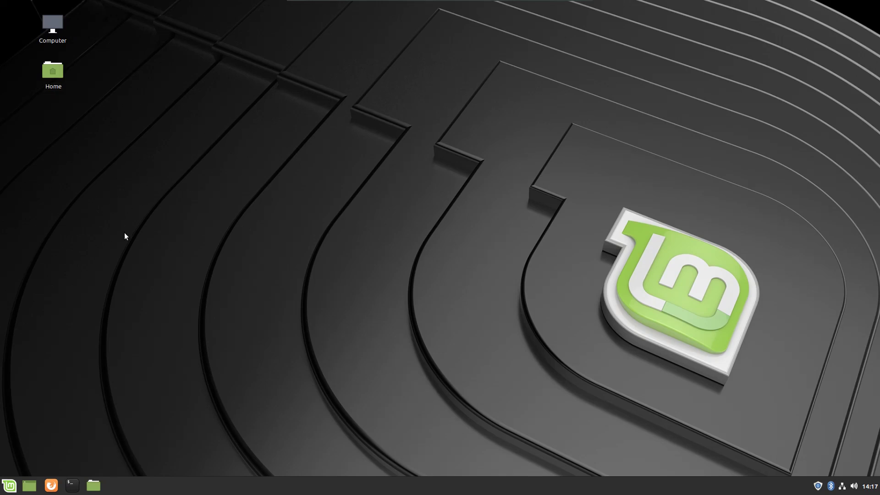
Look through the Mint application menu's categories, from Preferences up to All Applications, and close it.
{"action": "left_click", "coordinate": [11, 485]}
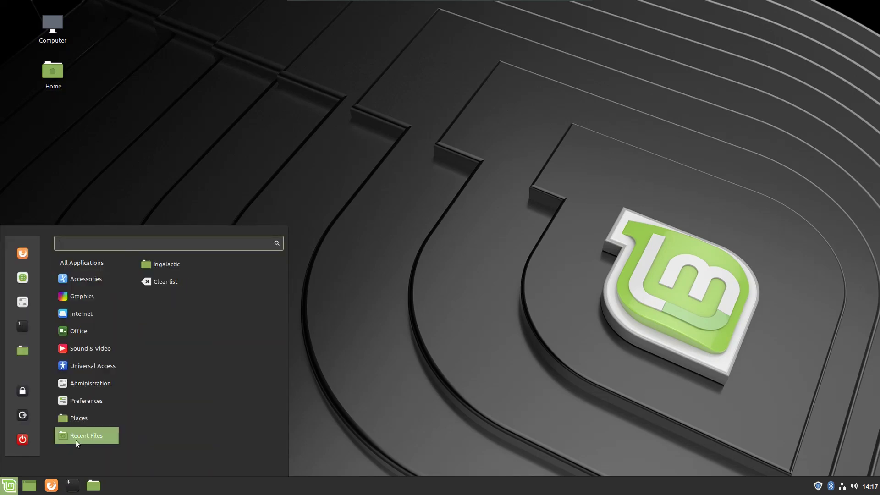
{"action": "mouse_move", "coordinate": [84, 398]}
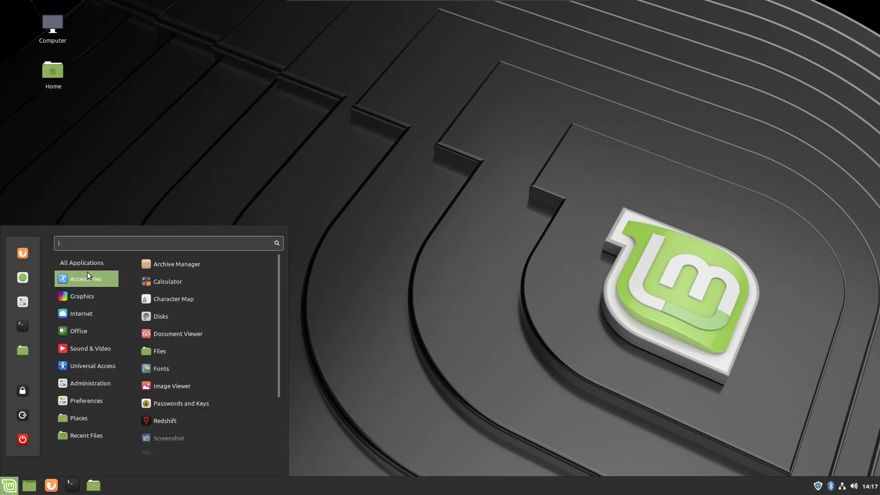
{"action": "mouse_move", "coordinate": [87, 265]}
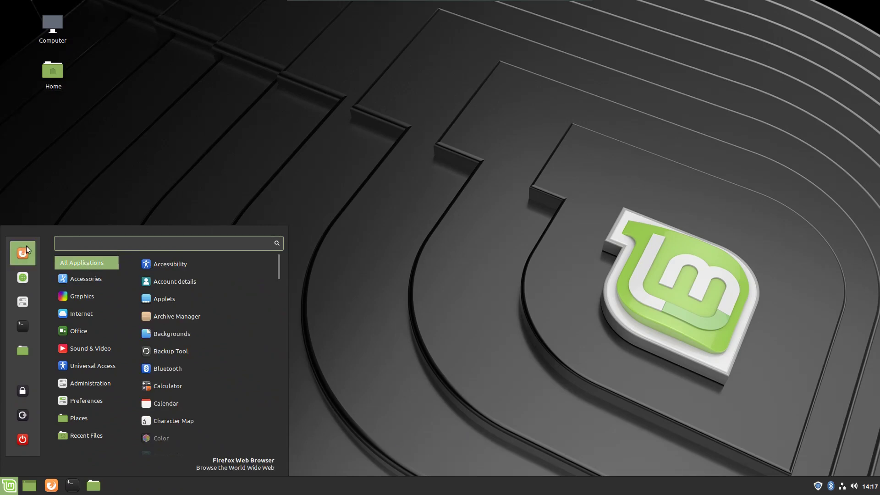
{"action": "left_click", "coordinate": [42, 197]}
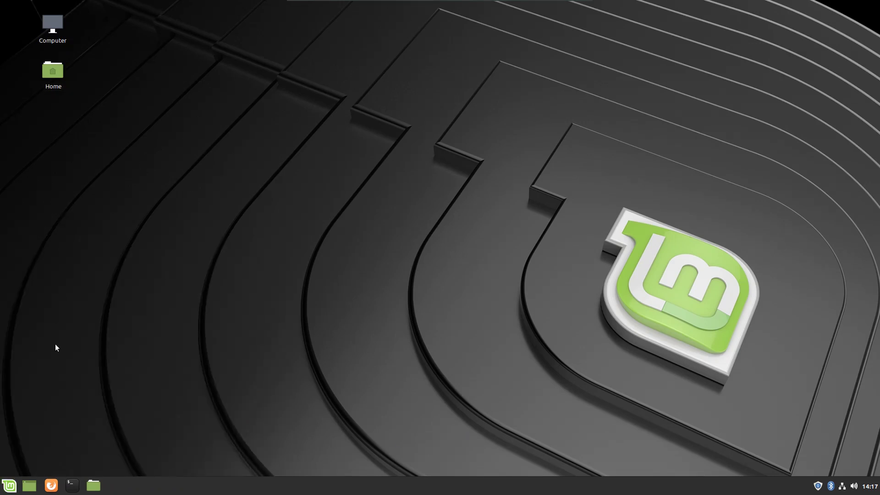
Launch Firefox and open the "Linux Mint 19.2 “Tina” Cinnamon – BETA Release" post from the start page's latest blog news.
{"action": "left_click", "coordinate": [52, 484]}
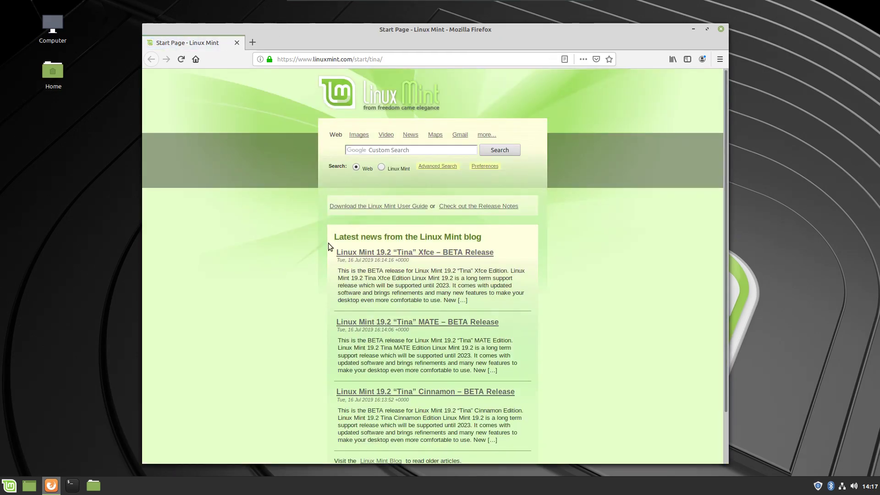
{"action": "scroll", "coordinate": [463, 257], "scroll_direction": "down", "scroll_amount": 2}
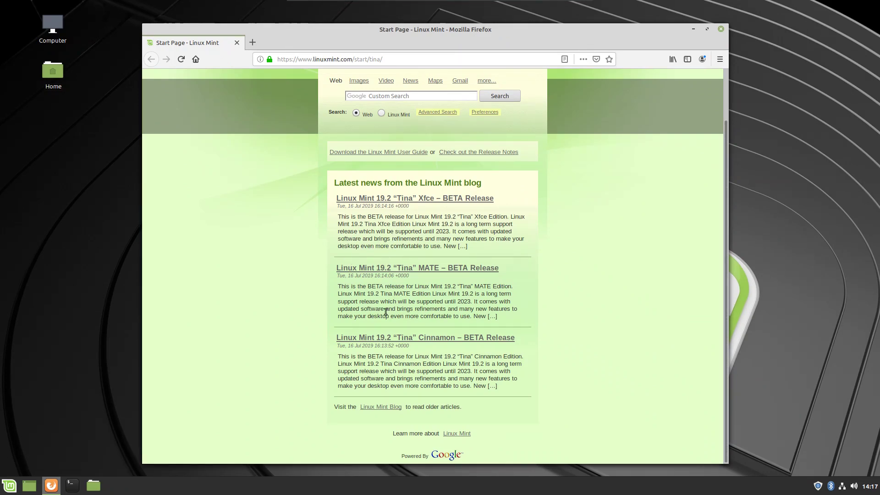
{"action": "left_click", "coordinate": [424, 340]}
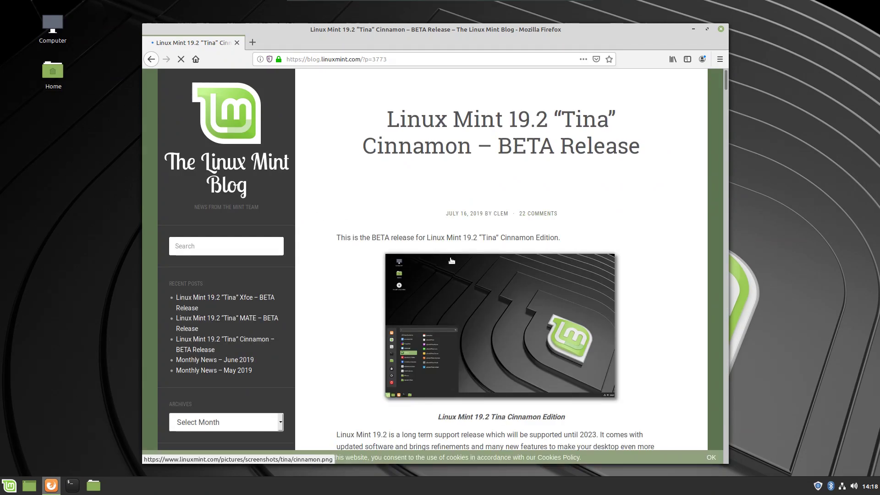
Review the release post's system requirements, upgrade and bug report sections, and open its "What's new in Linux Mint 19.2 Cinnamon" page.
{"action": "scroll", "coordinate": [442, 261], "scroll_direction": "down", "scroll_amount": 4}
{"action": "scroll", "coordinate": [438, 265], "scroll_direction": "down", "scroll_amount": 3}
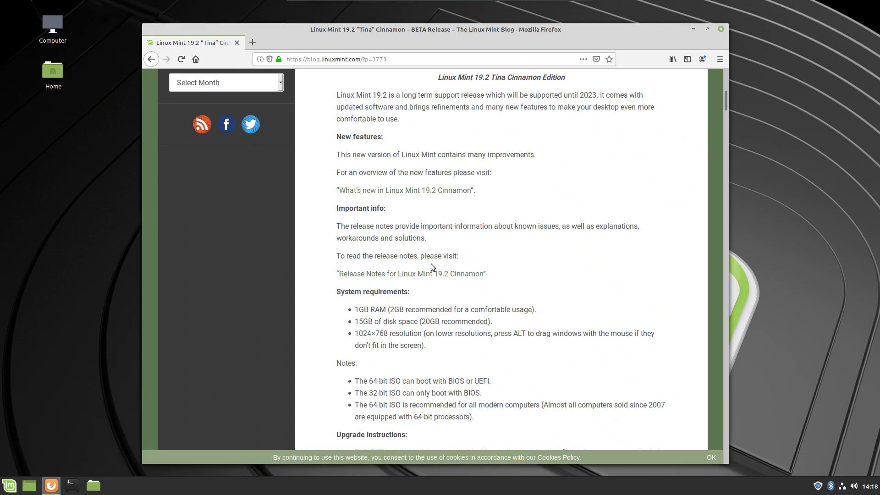
{"action": "scroll", "coordinate": [431, 266], "scroll_direction": "down", "scroll_amount": 6}
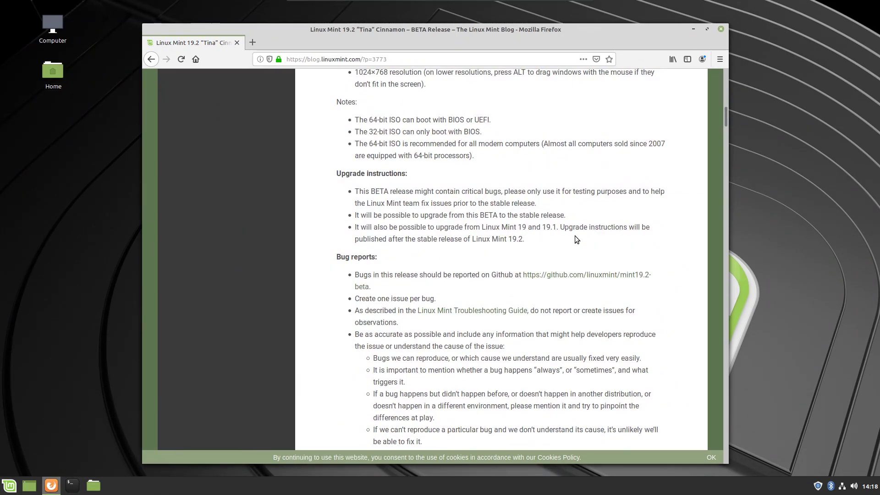
{"action": "scroll", "coordinate": [573, 241], "scroll_direction": "down", "scroll_amount": 6}
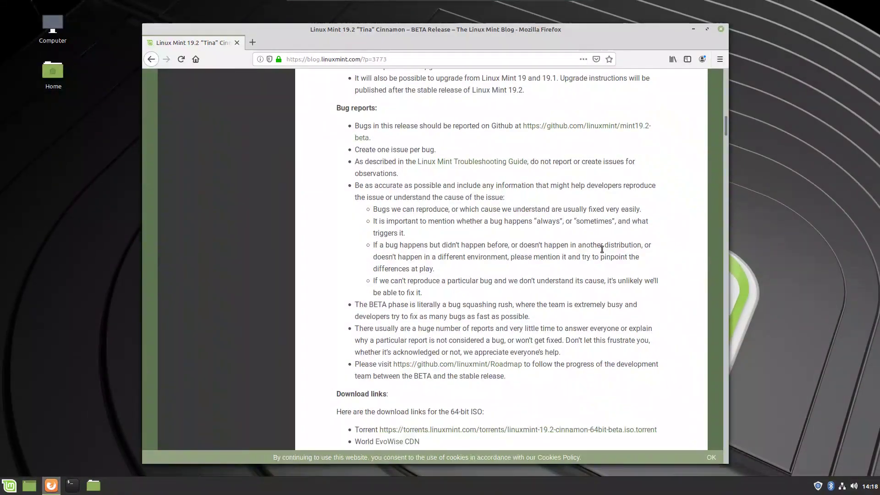
{"action": "scroll", "coordinate": [599, 244], "scroll_direction": "up", "scroll_amount": 7}
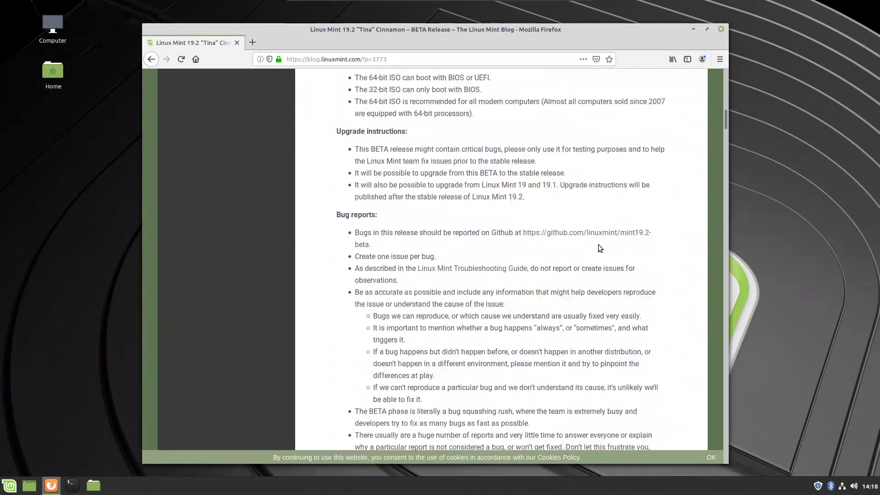
{"action": "scroll", "coordinate": [598, 245], "scroll_direction": "up", "scroll_amount": 6}
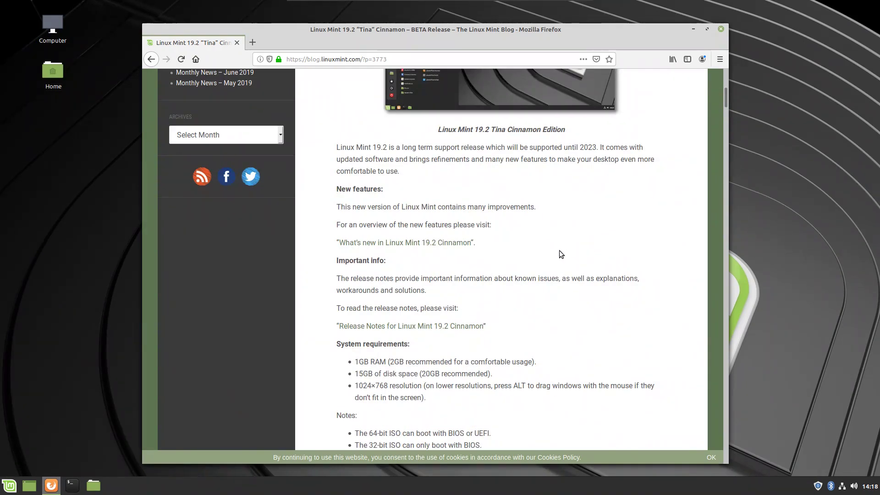
{"action": "left_click", "coordinate": [442, 246]}
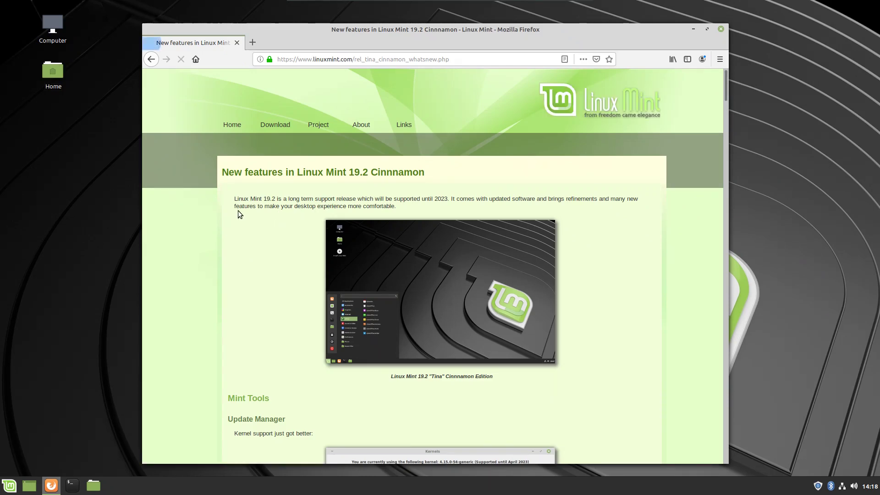
Read the new features page from the Update Manager section down to the Cinnamon 4.2 performance and menu notes.
{"action": "scroll", "coordinate": [237, 220], "scroll_direction": "down", "scroll_amount": 3}
{"action": "scroll", "coordinate": [236, 220], "scroll_direction": "down", "scroll_amount": 1}
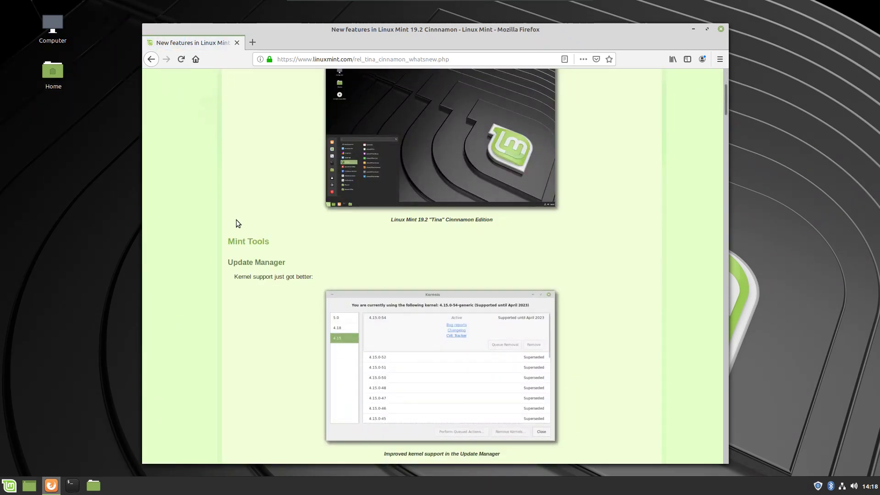
{"action": "scroll", "coordinate": [237, 203], "scroll_direction": "down", "scroll_amount": 8}
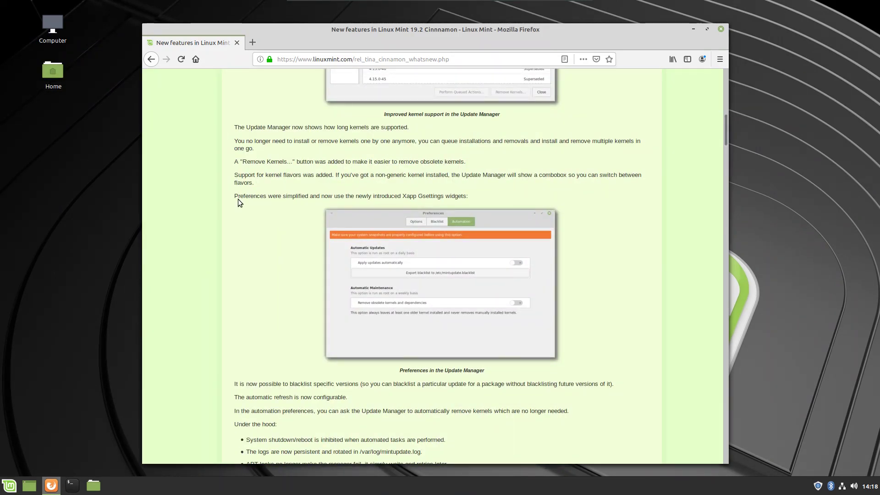
{"action": "scroll", "coordinate": [235, 205], "scroll_direction": "down", "scroll_amount": 3}
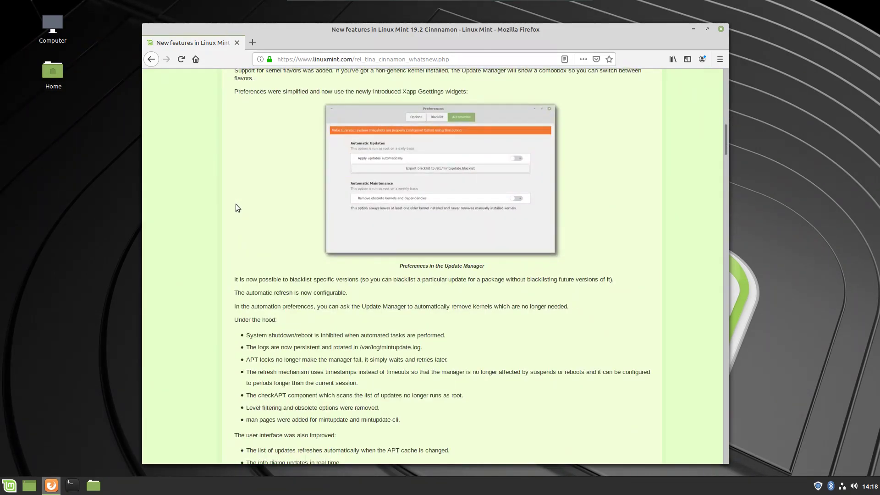
{"action": "scroll", "coordinate": [236, 205], "scroll_direction": "down", "scroll_amount": 6}
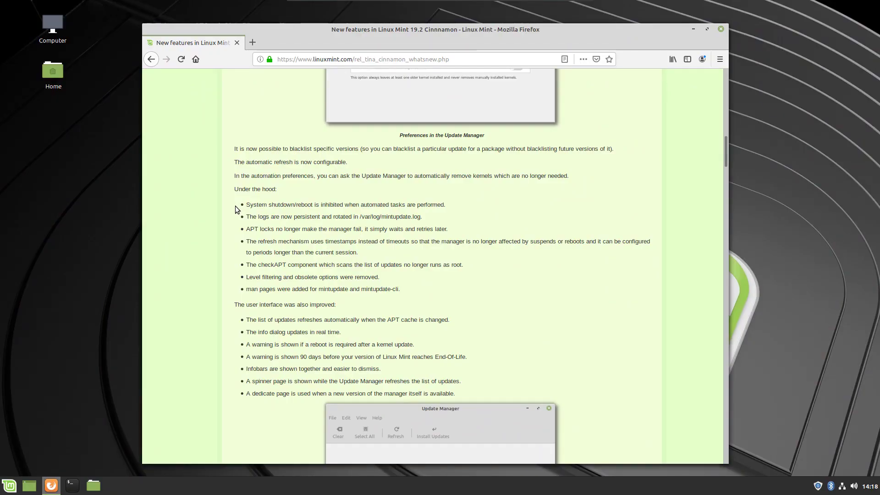
{"action": "scroll", "coordinate": [216, 209], "scroll_direction": "up", "scroll_amount": 6}
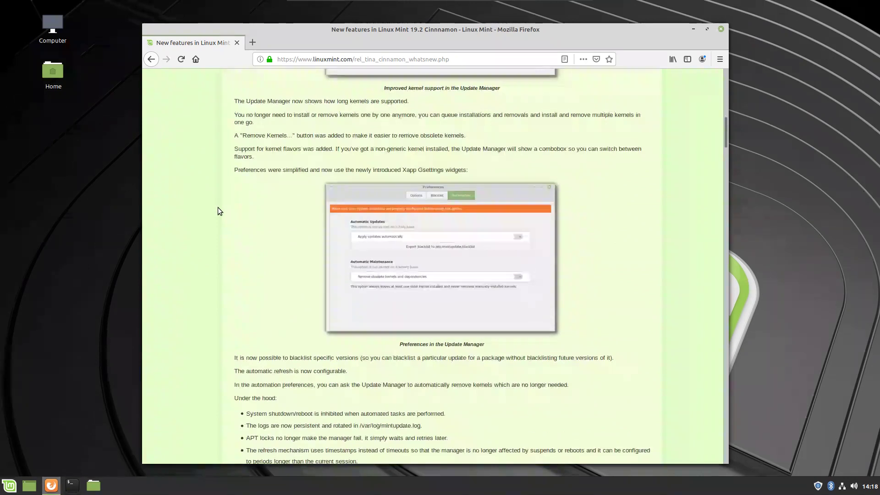
{"action": "scroll", "coordinate": [223, 216], "scroll_direction": "down", "scroll_amount": 20}
{"action": "scroll", "coordinate": [227, 222], "scroll_direction": "down", "scroll_amount": 10}
{"action": "scroll", "coordinate": [227, 222], "scroll_direction": "up", "scroll_amount": 2}
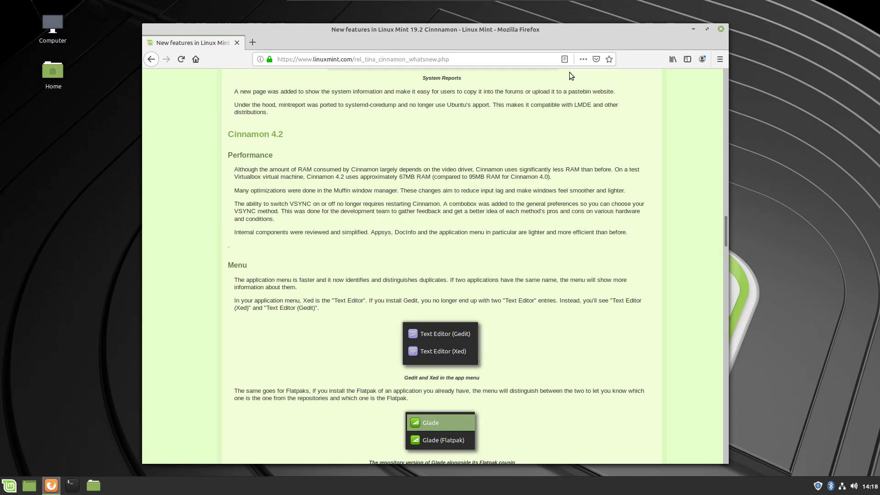
Search the application menu for "vsyn" and open System Settings.
{"action": "left_click_drag", "start_coordinate": [513, 34], "coordinate": [541, 36]}
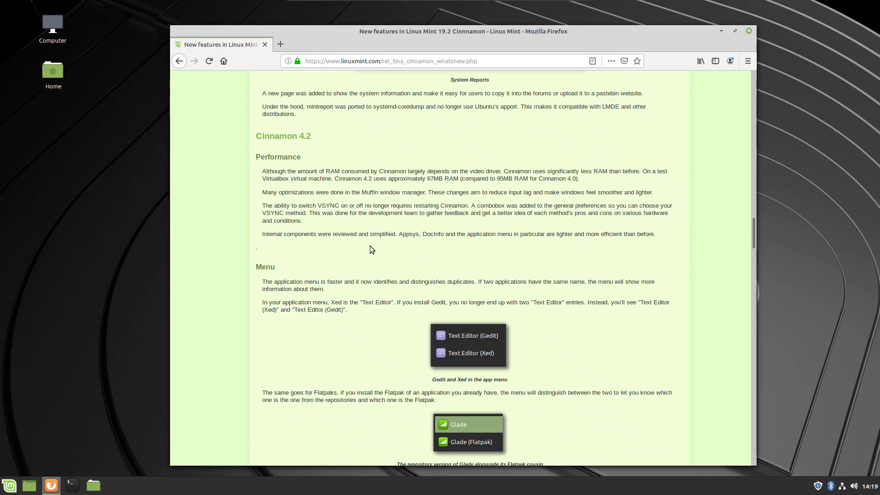
{"action": "left_click", "coordinate": [11, 485]}
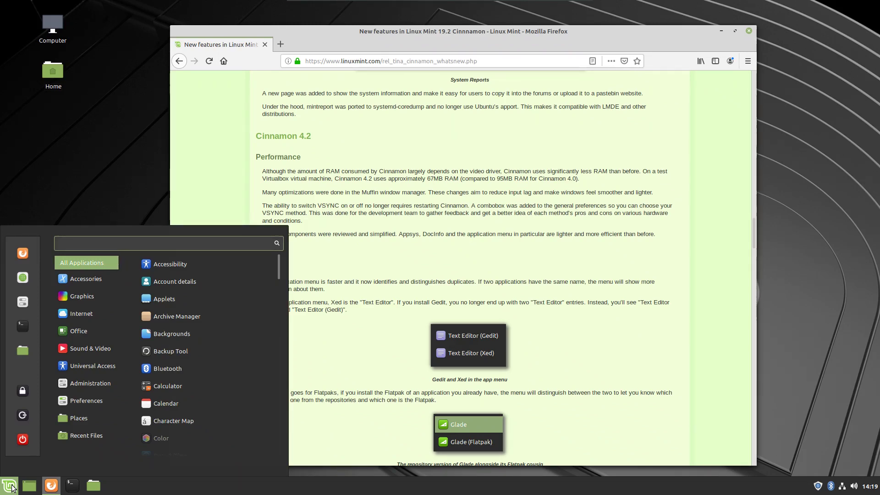
{"action": "type", "text": "vsyn"}
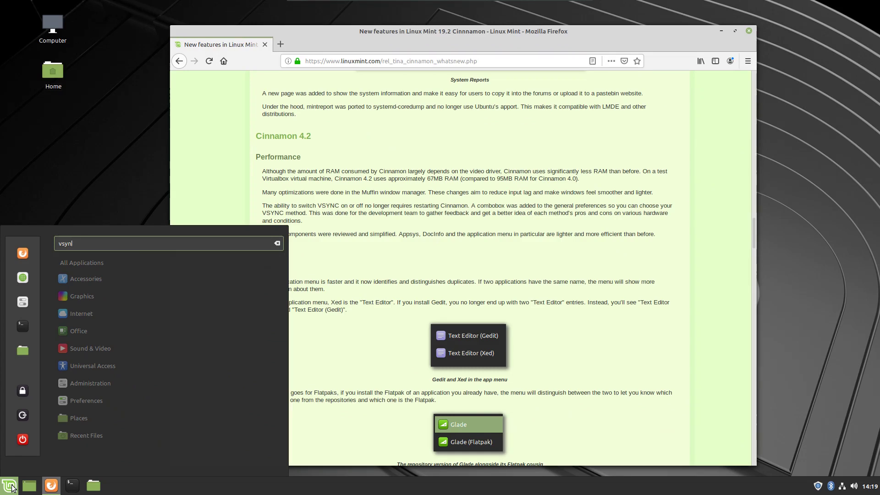
{"action": "key", "text": "Return"}
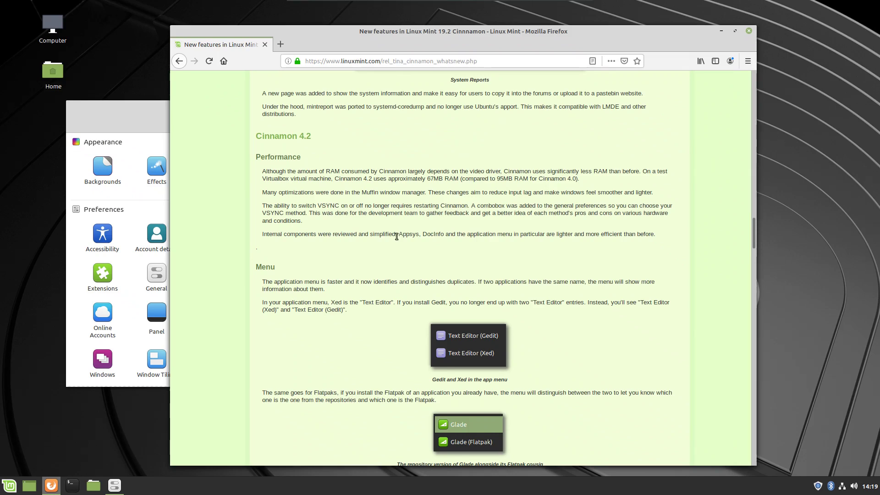
Read the new features page's menu and scrollbar settings notes, and open the Themes settings in System Settings.
{"action": "scroll", "coordinate": [320, 253], "scroll_direction": "down", "scroll_amount": 5}
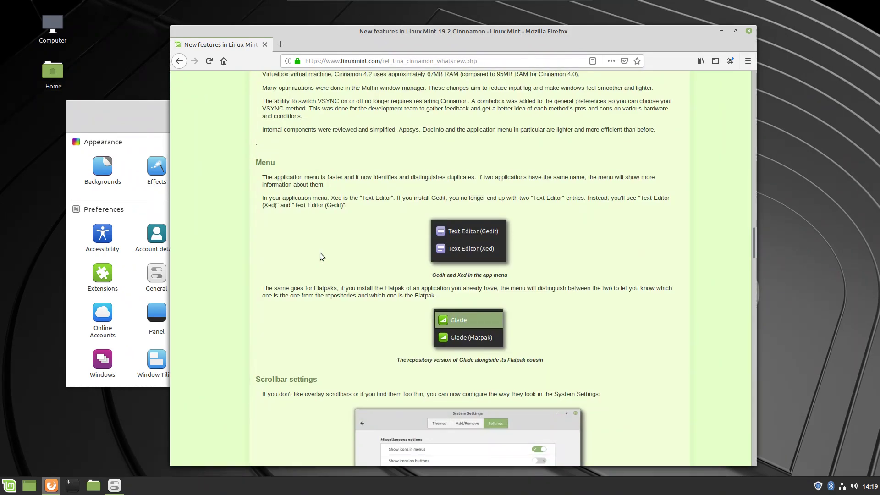
{"action": "scroll", "coordinate": [320, 252], "scroll_direction": "down", "scroll_amount": 1}
{"action": "scroll", "coordinate": [247, 243], "scroll_direction": "down", "scroll_amount": 3}
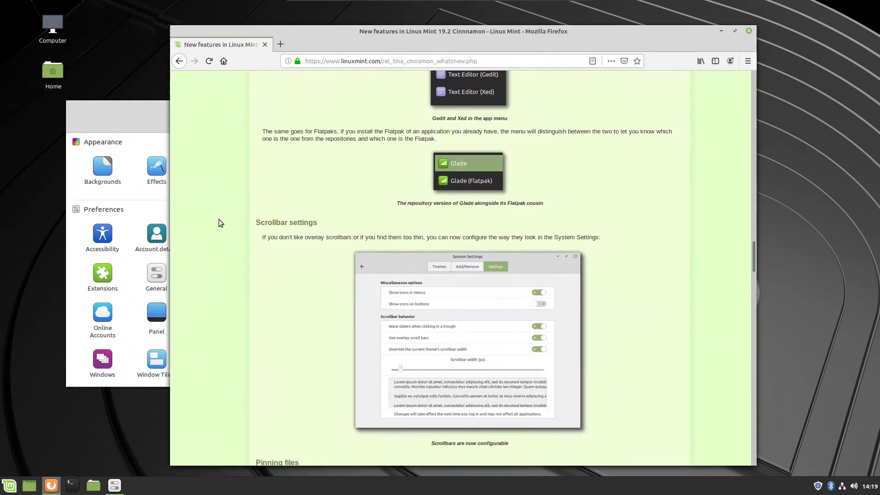
{"action": "left_click", "coordinate": [142, 124]}
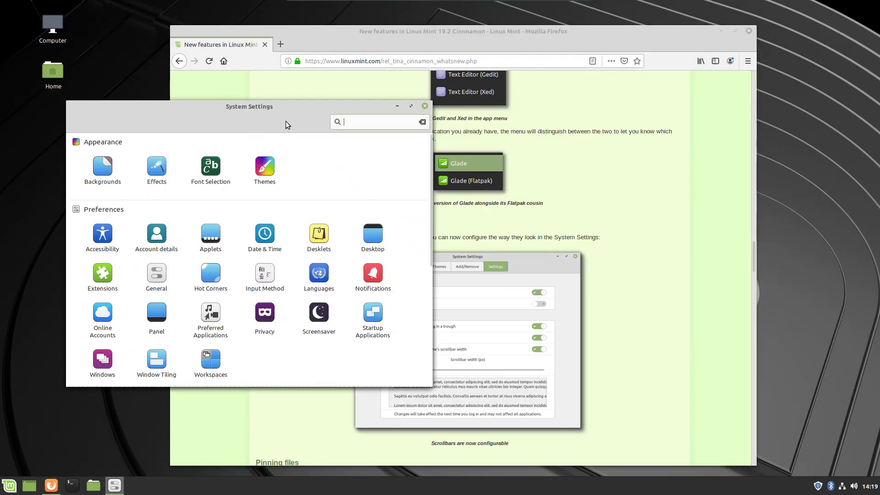
{"action": "left_click", "coordinate": [269, 165]}
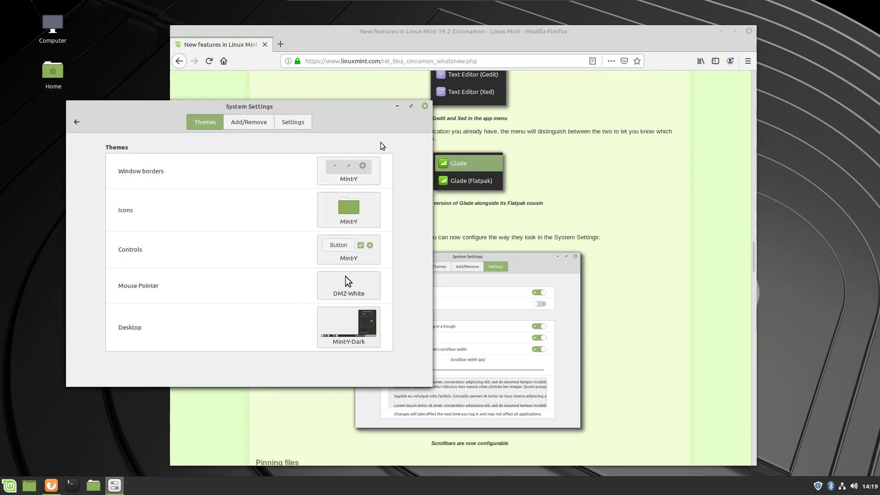
Read the new features page from the Pinning files section through XApps and system improvements to the Artwork improvements backgrounds.
{"action": "left_click", "coordinate": [653, 238]}
{"action": "scroll", "coordinate": [648, 243], "scroll_direction": "down", "scroll_amount": 6}
{"action": "scroll", "coordinate": [648, 247], "scroll_direction": "down", "scroll_amount": 15}
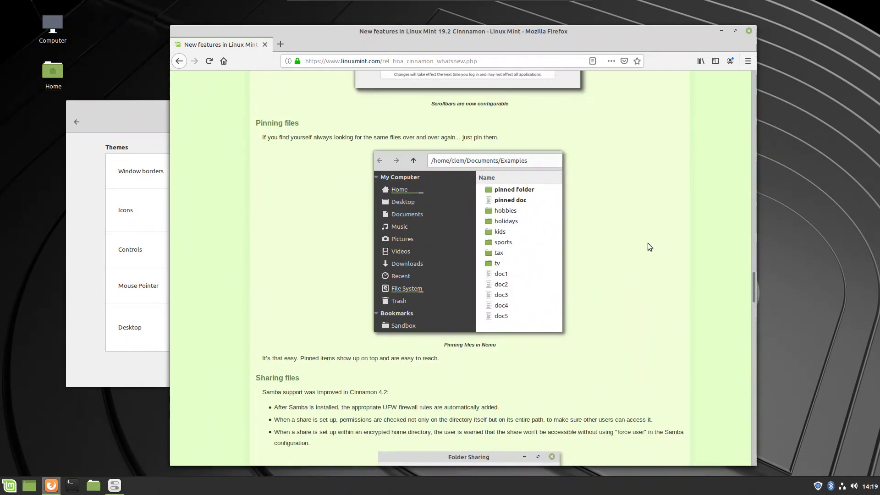
{"action": "scroll", "coordinate": [646, 245], "scroll_direction": "down", "scroll_amount": 11}
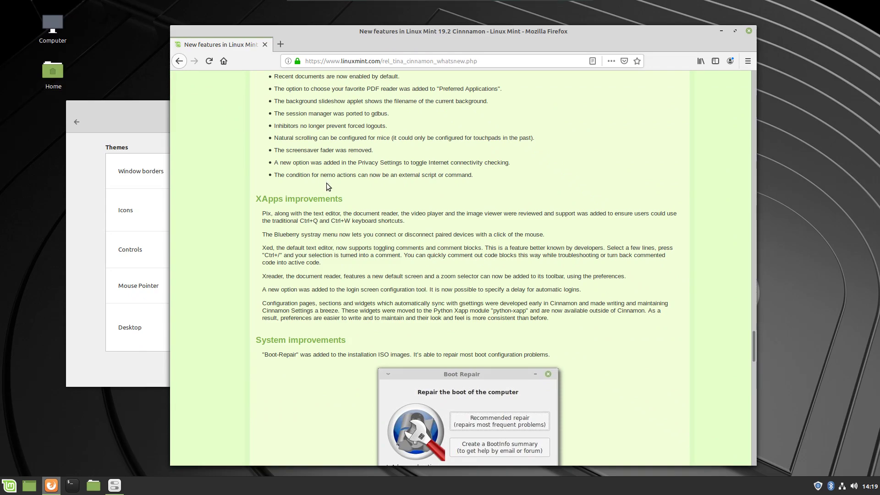
{"action": "scroll", "coordinate": [327, 184], "scroll_direction": "down", "scroll_amount": 12}
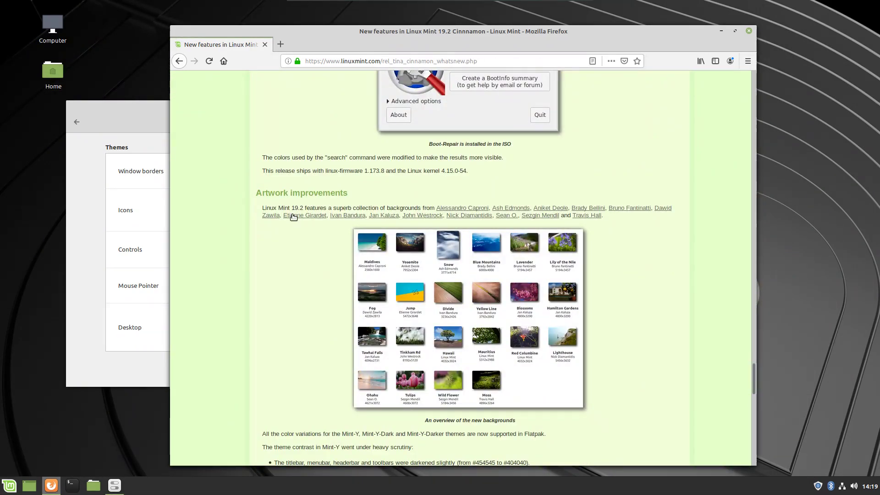
{"action": "scroll", "coordinate": [285, 227], "scroll_direction": "down", "scroll_amount": 5}
Return from the Themes settings to the System Settings overview and look through its categories.
{"action": "left_click", "coordinate": [125, 123]}
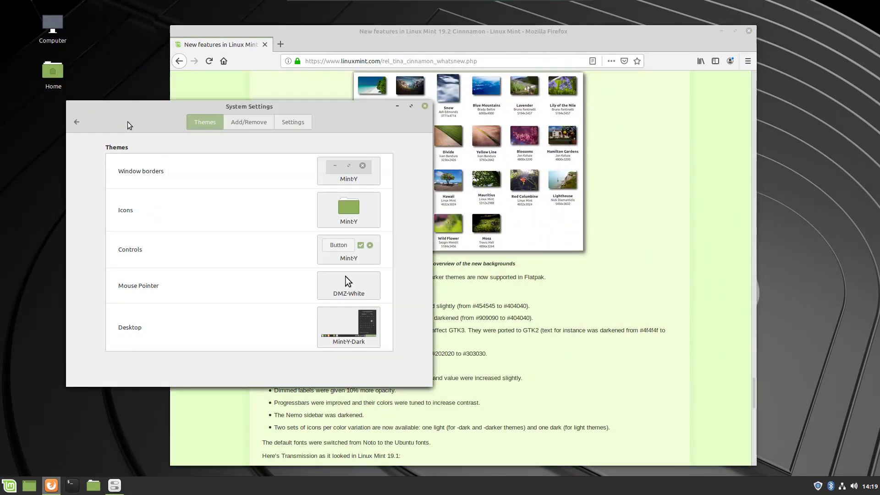
{"action": "left_click", "coordinate": [81, 126]}
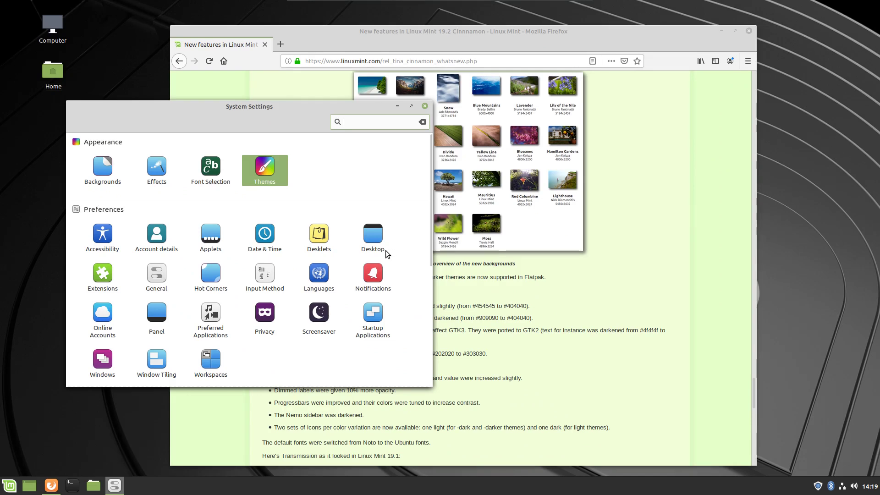
{"action": "scroll", "coordinate": [334, 277], "scroll_direction": "down", "scroll_amount": 2}
{"action": "scroll", "coordinate": [335, 278], "scroll_direction": "up", "scroll_amount": 2}
Compare the two Transmission contrast pictures on the new features page and read on to the LTS strategy section.
{"action": "left_click", "coordinate": [633, 233]}
{"action": "scroll", "coordinate": [634, 236], "scroll_direction": "down", "scroll_amount": 7}
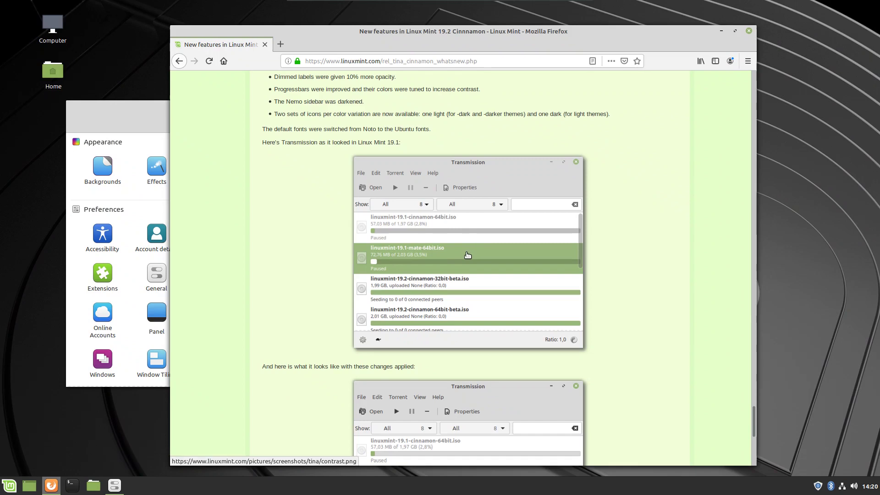
{"action": "scroll", "coordinate": [447, 266], "scroll_direction": "down", "scroll_amount": 8}
{"action": "scroll", "coordinate": [444, 266], "scroll_direction": "up", "scroll_amount": 6}
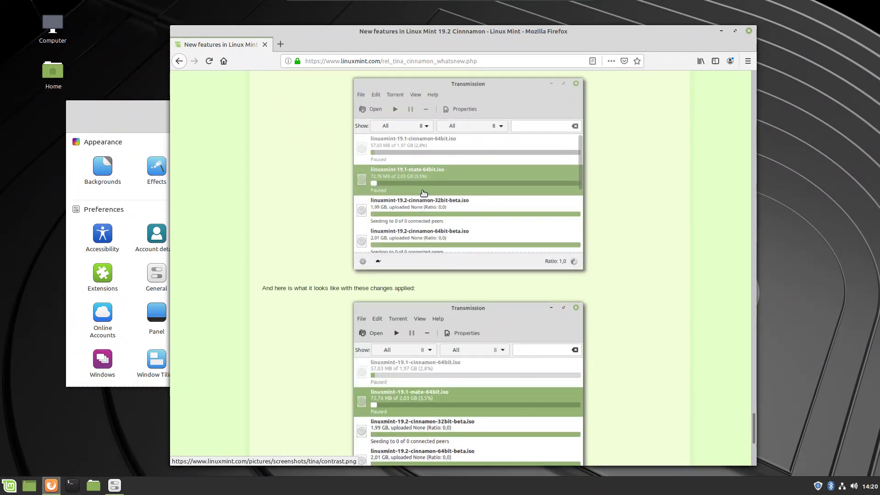
{"action": "scroll", "coordinate": [418, 190], "scroll_direction": "down", "scroll_amount": 3}
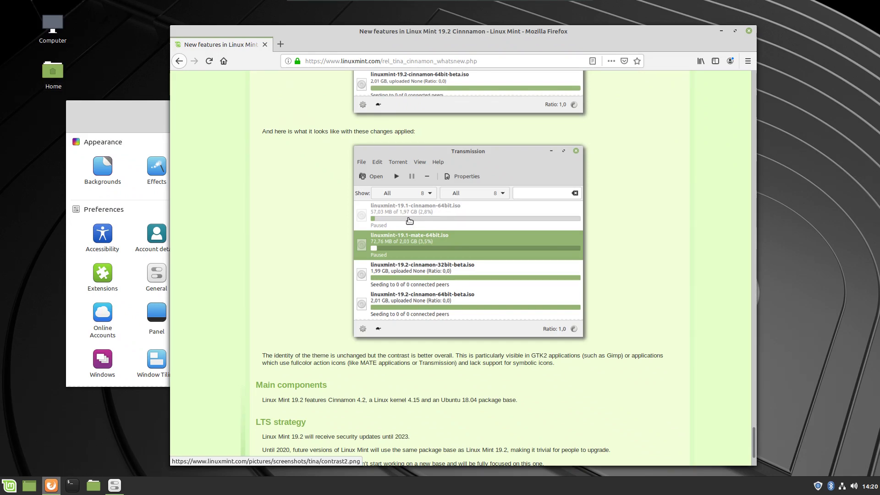
{"action": "scroll", "coordinate": [410, 221], "scroll_direction": "down", "scroll_amount": 3}
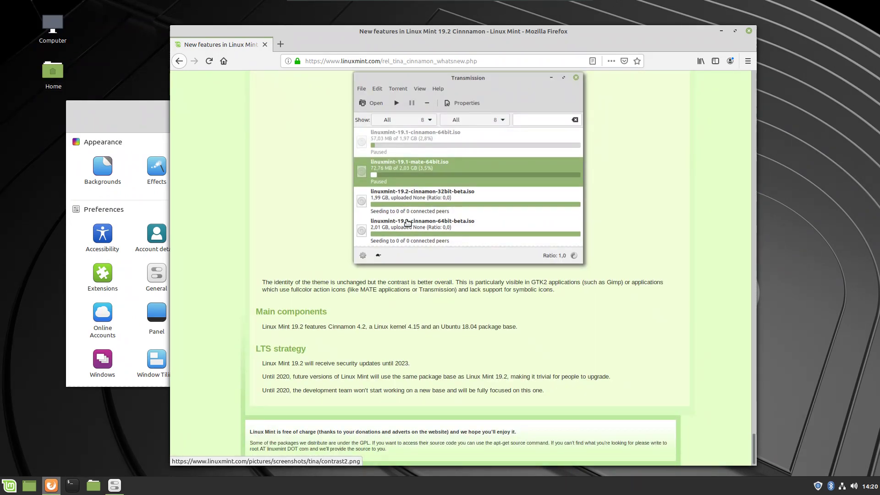
Go back through the new features page to the Update Manager section under Mint Tools.
{"action": "scroll", "coordinate": [407, 222], "scroll_direction": "up", "scroll_amount": 20}
{"action": "scroll", "coordinate": [408, 223], "scroll_direction": "up", "scroll_amount": 14}
{"action": "scroll", "coordinate": [407, 222], "scroll_direction": "up", "scroll_amount": 11}
{"action": "scroll", "coordinate": [406, 222], "scroll_direction": "up", "scroll_amount": 19}
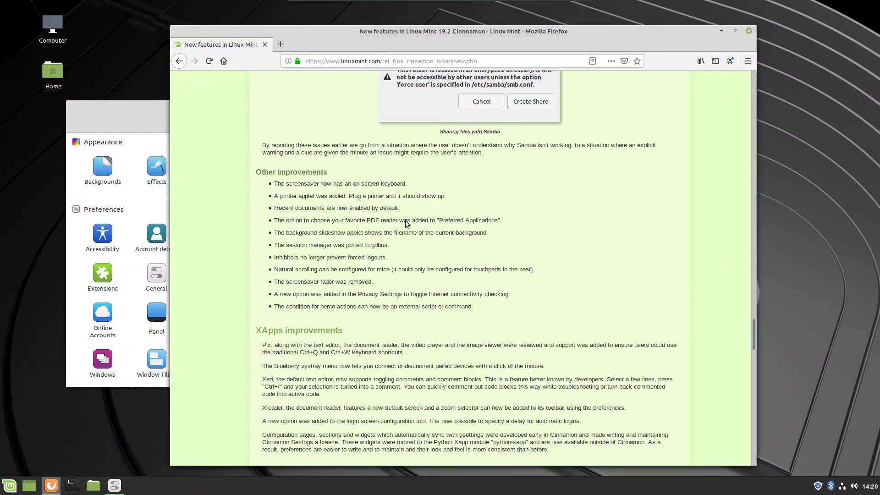
{"action": "scroll", "coordinate": [408, 228], "scroll_direction": "up", "scroll_amount": 13}
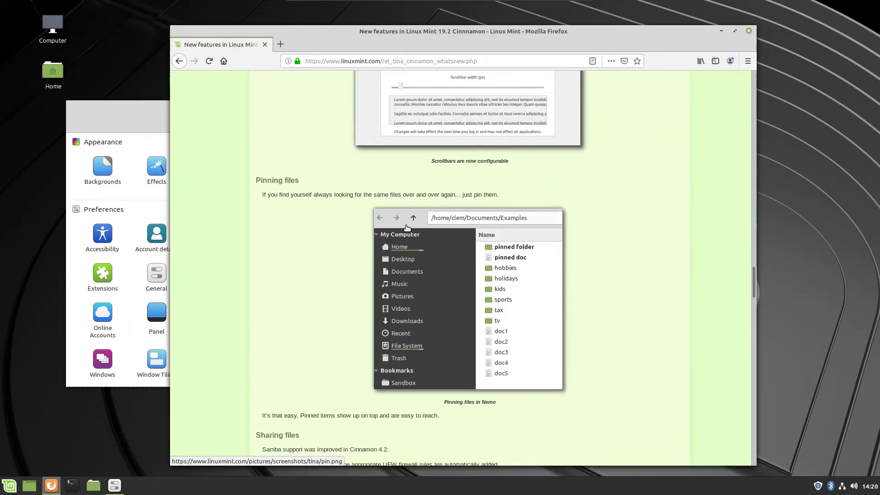
{"action": "scroll", "coordinate": [408, 223], "scroll_direction": "up", "scroll_amount": 20}
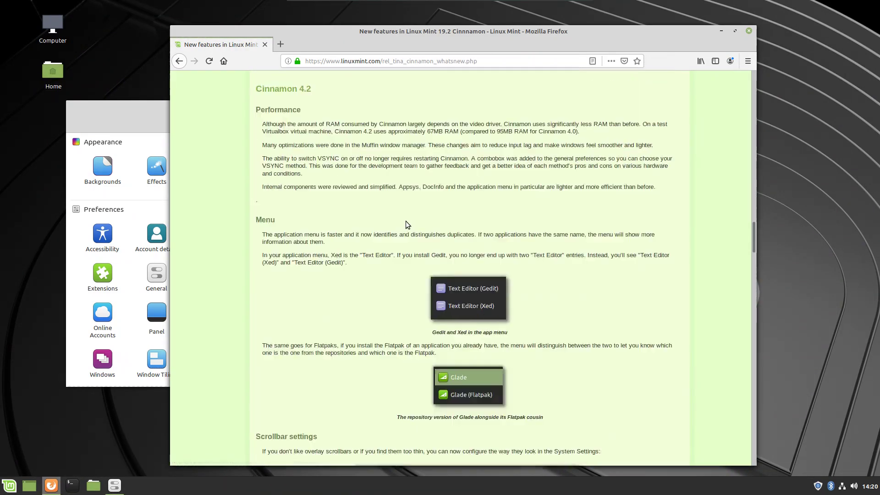
{"action": "scroll", "coordinate": [406, 221], "scroll_direction": "up", "scroll_amount": 20}
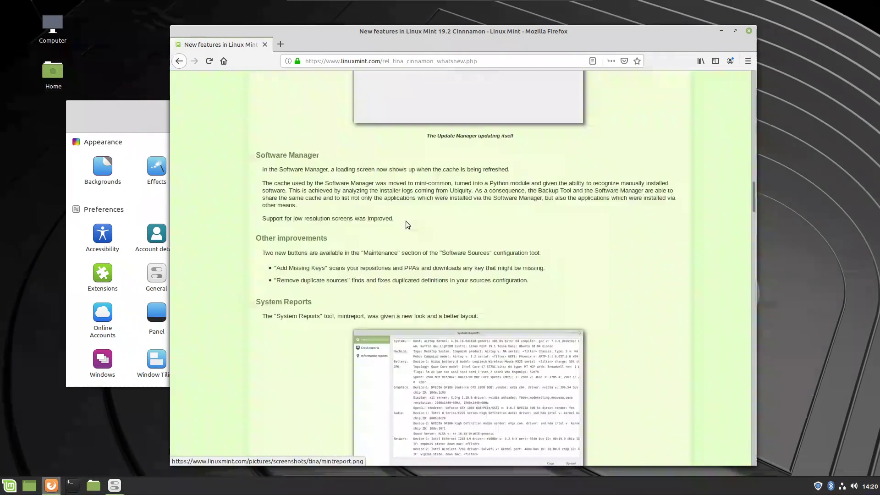
{"action": "scroll", "coordinate": [407, 225], "scroll_direction": "up", "scroll_amount": 17}
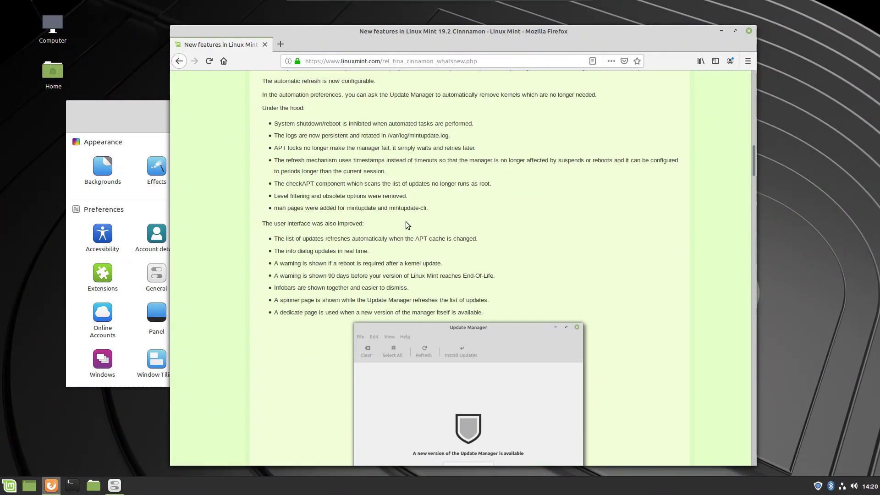
{"action": "scroll", "coordinate": [401, 223], "scroll_direction": "up", "scroll_amount": 14}
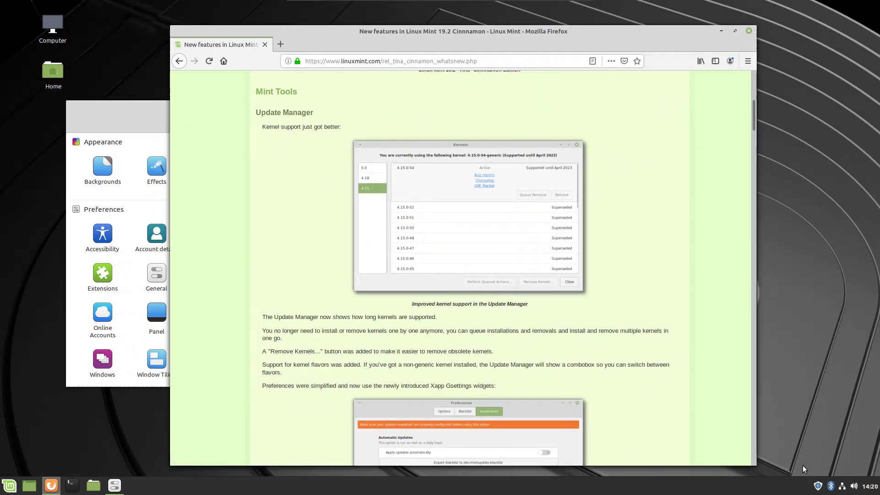
Open the Update Manager, accept its welcome page, and return to the new features page in Firefox.
{"action": "left_click", "coordinate": [818, 486]}
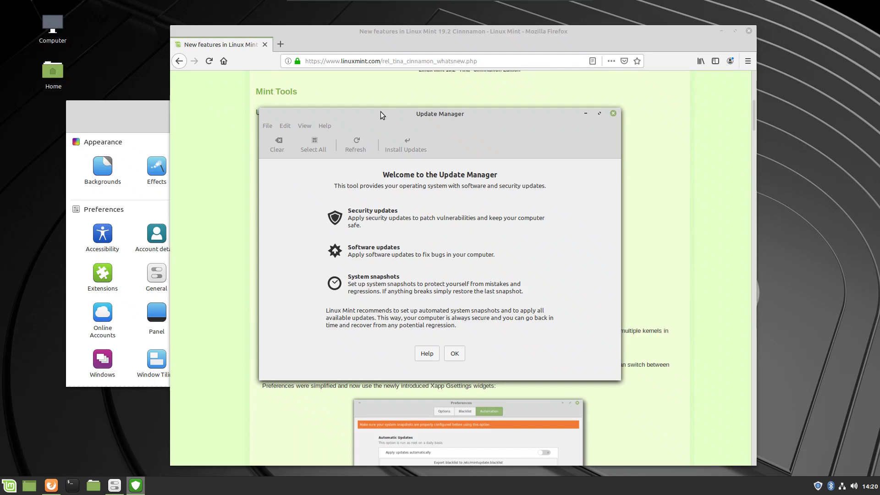
{"action": "left_click", "coordinate": [455, 350]}
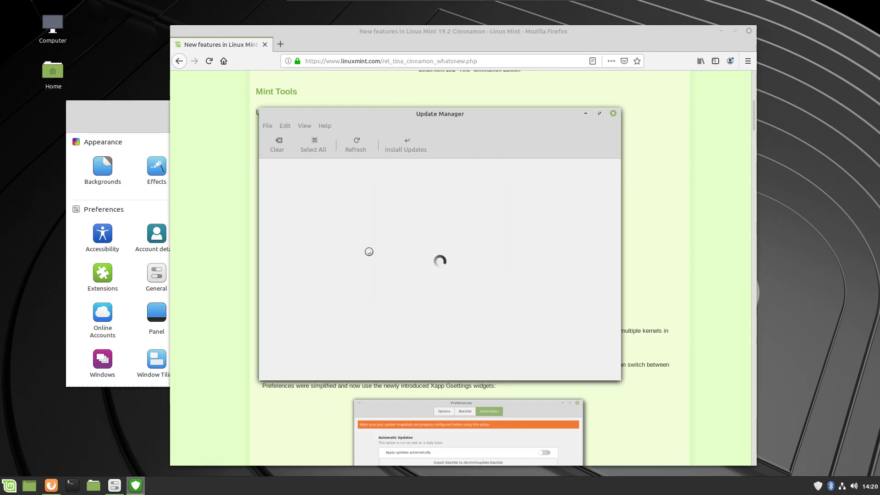
{"action": "left_click", "coordinate": [212, 267]}
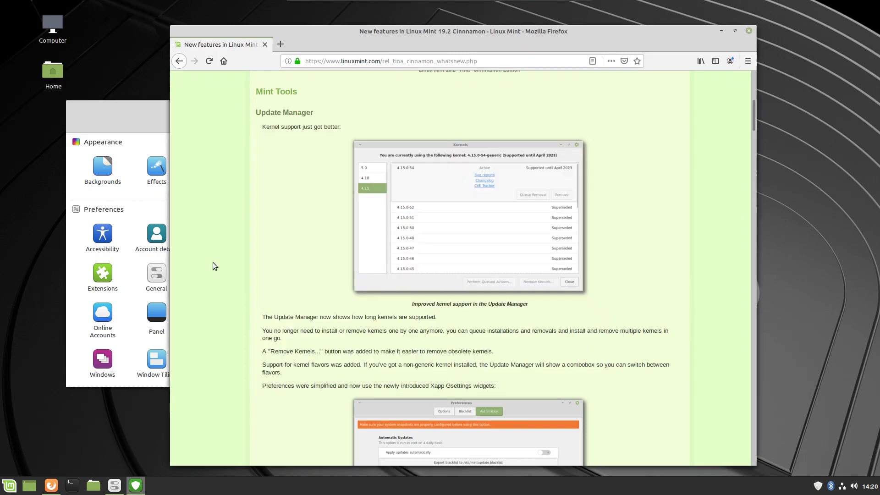
Bring the Update Manager back over the page and move its window down to uncover the top of the Kernels picture.
{"action": "scroll", "coordinate": [381, 269], "scroll_direction": "down", "scroll_amount": 3}
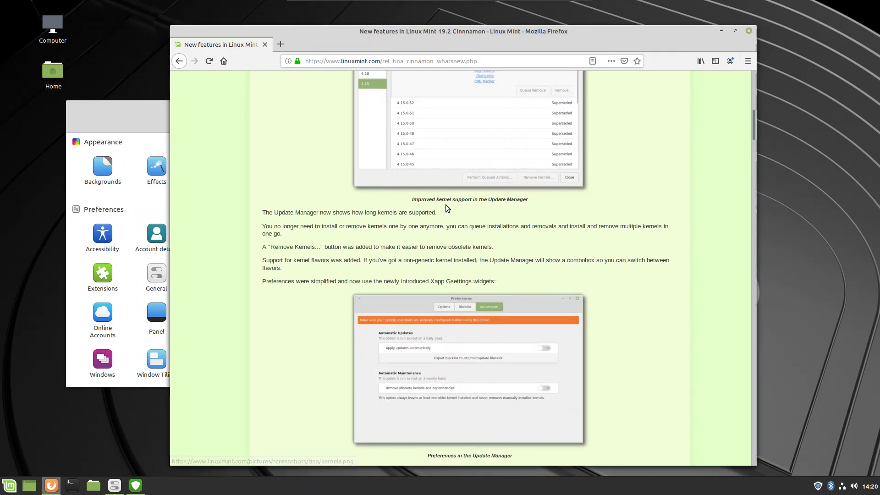
{"action": "scroll", "coordinate": [448, 209], "scroll_direction": "up", "scroll_amount": 2}
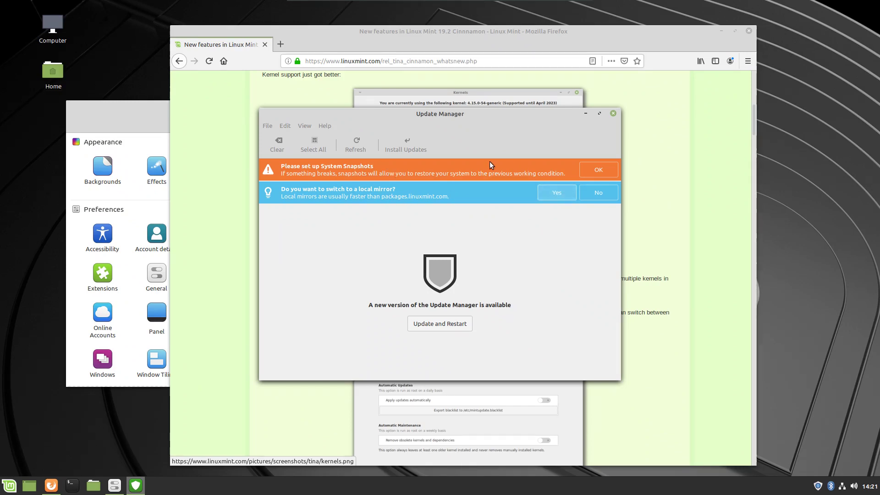
{"action": "left_click_drag", "start_coordinate": [455, 110], "coordinate": [481, 160]}
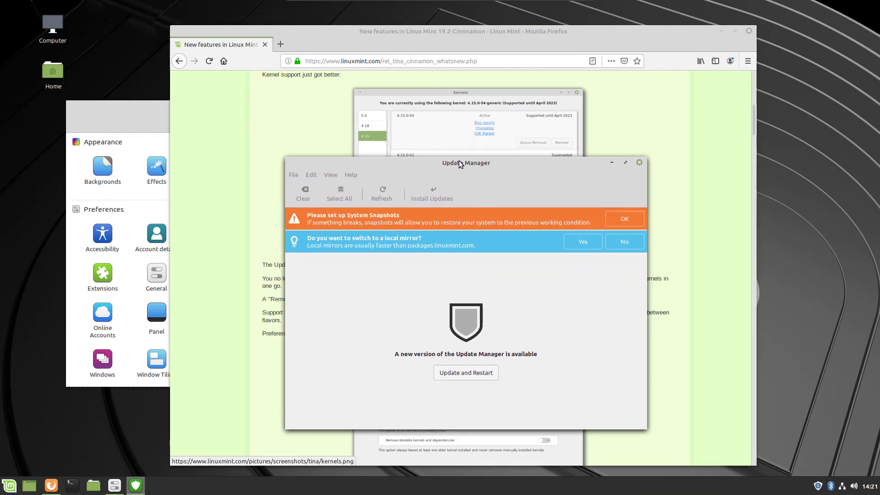
{"action": "left_click_drag", "start_coordinate": [459, 160], "coordinate": [422, 175]}
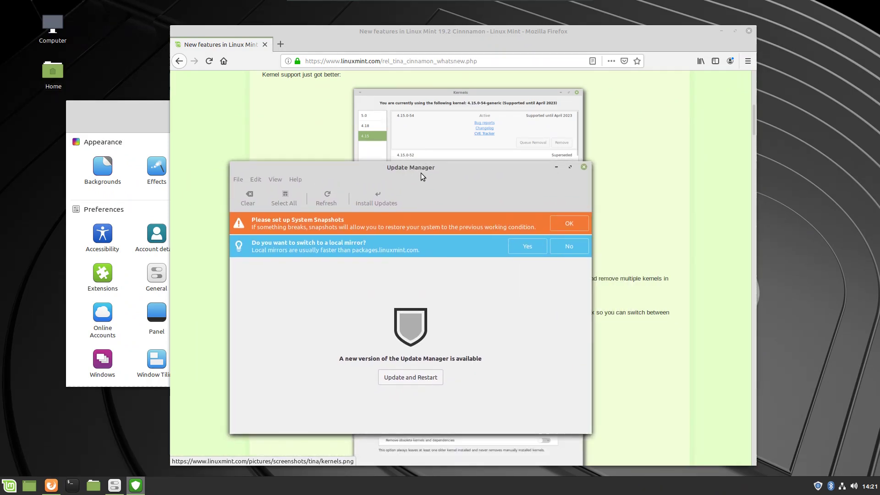
Read the Update Manager notes on kernel support, preferences, under-the-hood changes and user interface improvements.
{"action": "left_click", "coordinate": [326, 132]}
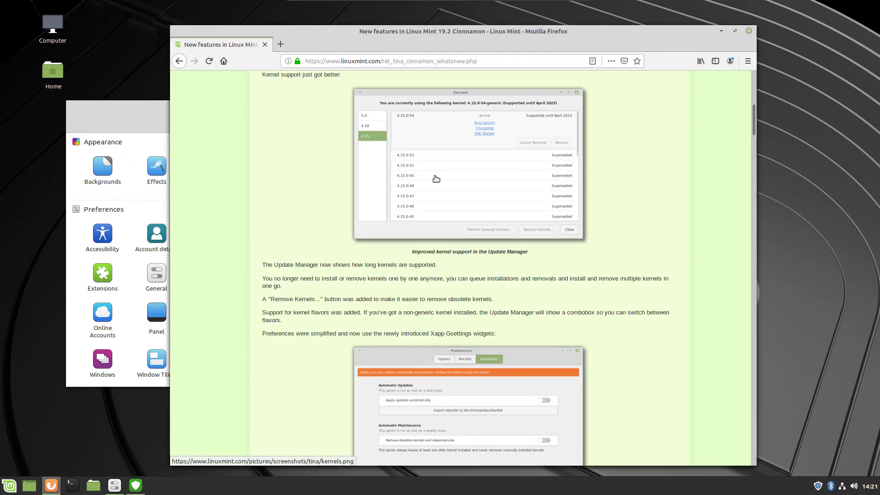
{"action": "scroll", "coordinate": [392, 223], "scroll_direction": "down", "scroll_amount": 1}
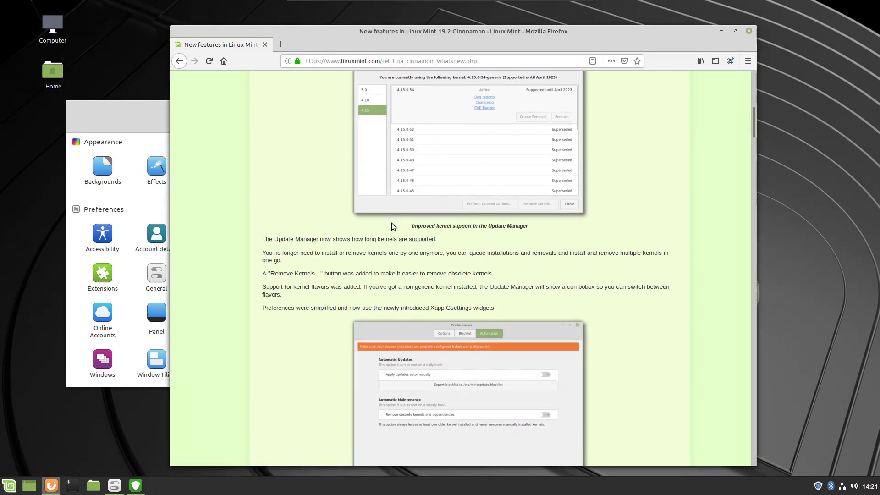
{"action": "scroll", "coordinate": [392, 223], "scroll_direction": "up", "scroll_amount": 2}
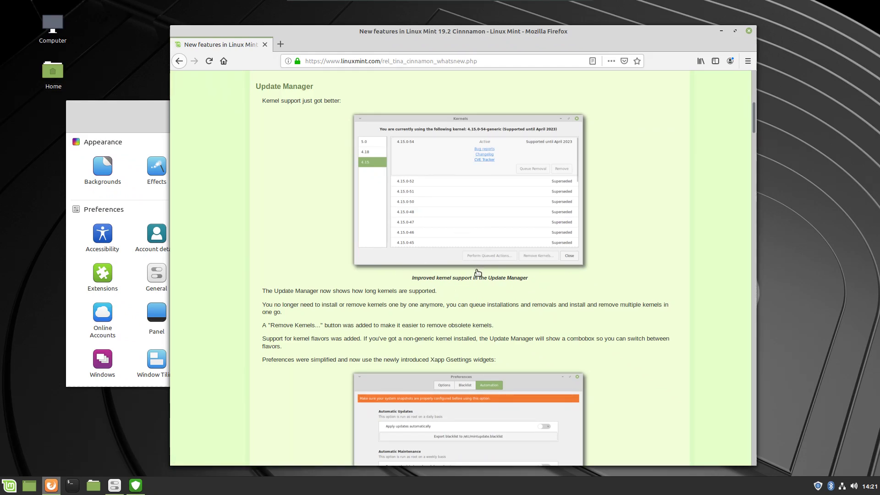
{"action": "scroll", "coordinate": [414, 284], "scroll_direction": "down", "scroll_amount": 2}
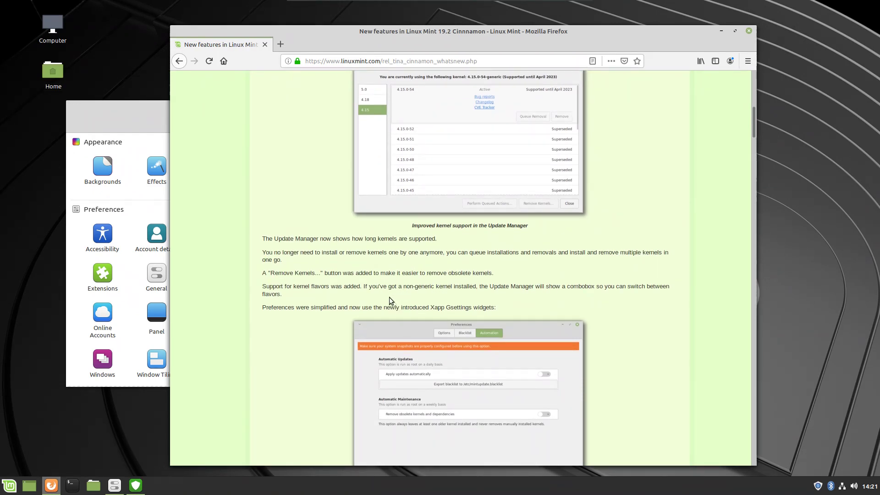
{"action": "scroll", "coordinate": [389, 297], "scroll_direction": "down", "scroll_amount": 7}
{"action": "scroll", "coordinate": [360, 283], "scroll_direction": "down", "scroll_amount": 3}
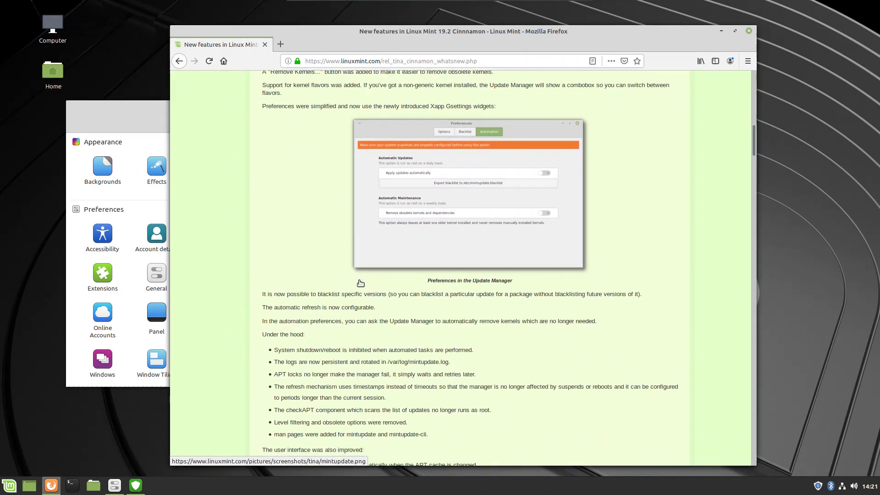
{"action": "scroll", "coordinate": [359, 281], "scroll_direction": "down", "scroll_amount": 2}
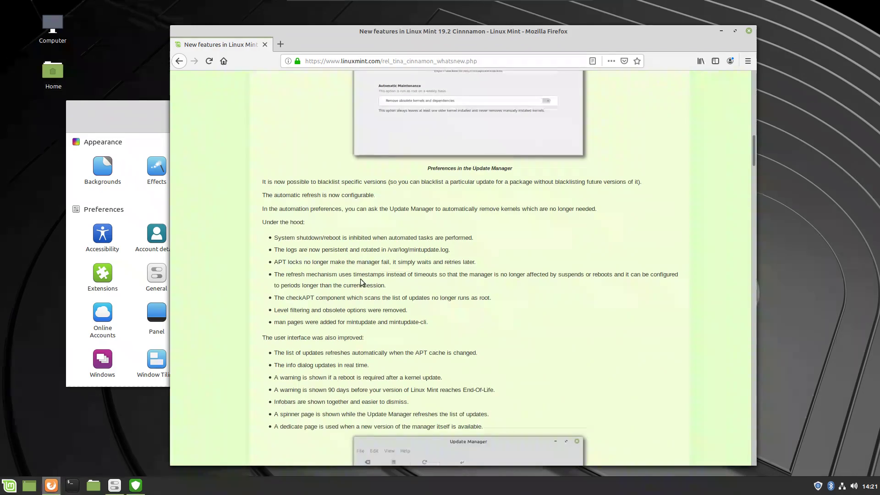
Bring the Update Manager window to the front and move it aside, over the System Settings window.
{"action": "mouse_move", "coordinate": [142, 485]}
{"action": "left_click", "coordinate": [149, 454]}
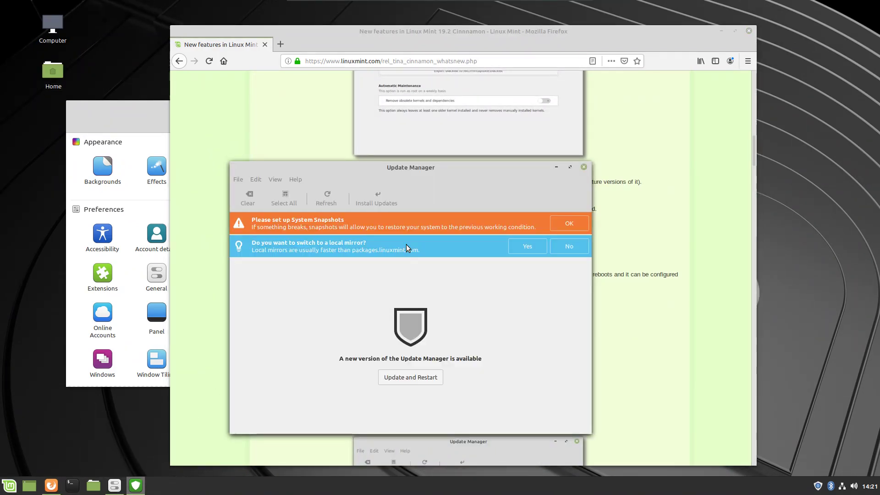
{"action": "left_click_drag", "start_coordinate": [441, 174], "coordinate": [270, 174]}
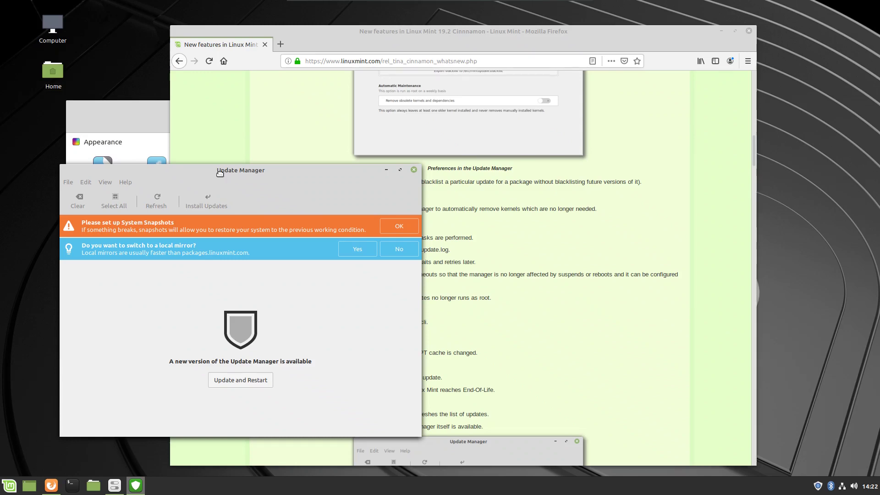
{"action": "left_click_drag", "start_coordinate": [215, 179], "coordinate": [210, 166]}
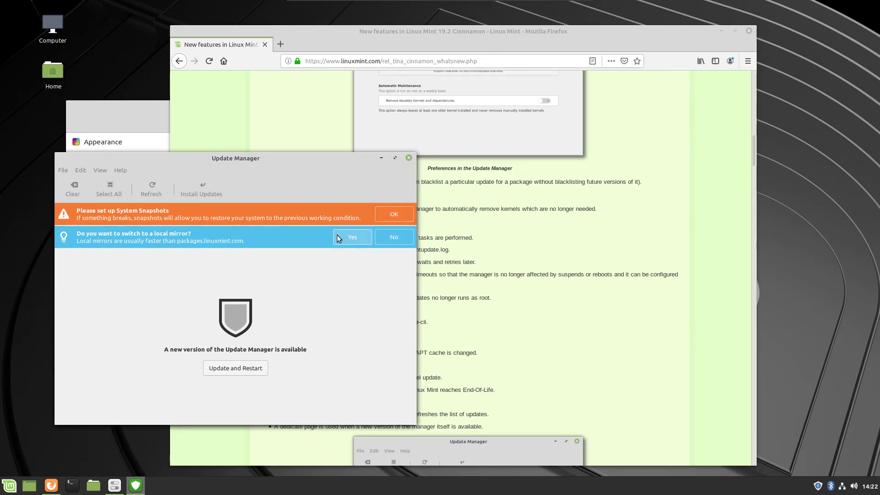
Accept the Update Manager's offer to switch to a local mirror and authenticate Software Sources with the account password.
{"action": "left_click_drag", "start_coordinate": [262, 160], "coordinate": [256, 155]}
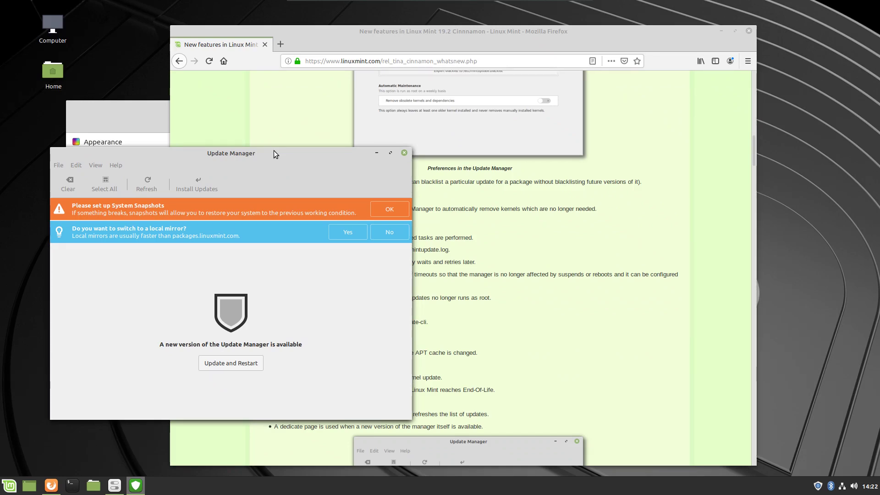
{"action": "left_click", "coordinate": [351, 229]}
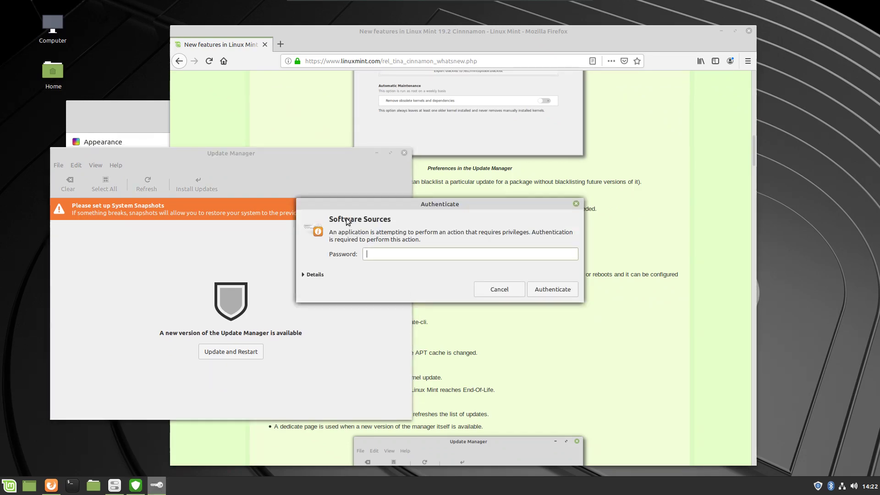
{"action": "type", "text": "*****"}
{"action": "key", "text": "Return"}
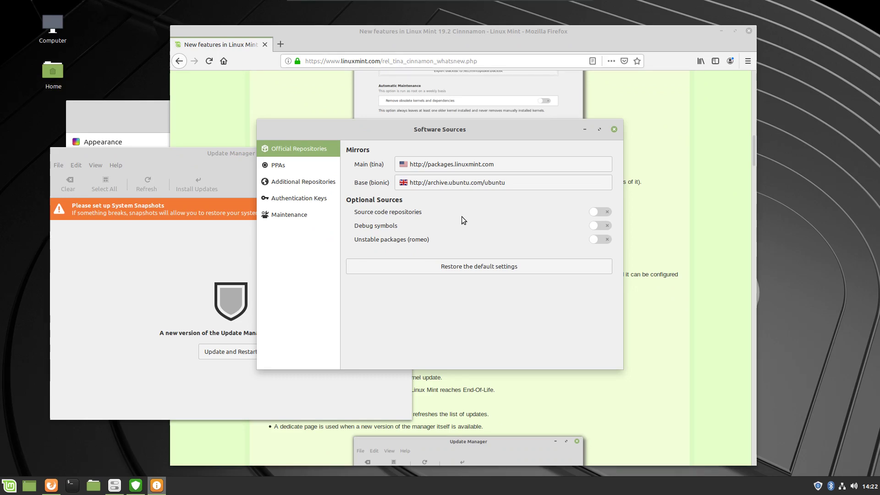
Set the main (tina) mirror to Internode and the base (bionic) mirror to mirror.aarnet.edu.au, and update the cache.
{"action": "left_click", "coordinate": [480, 168]}
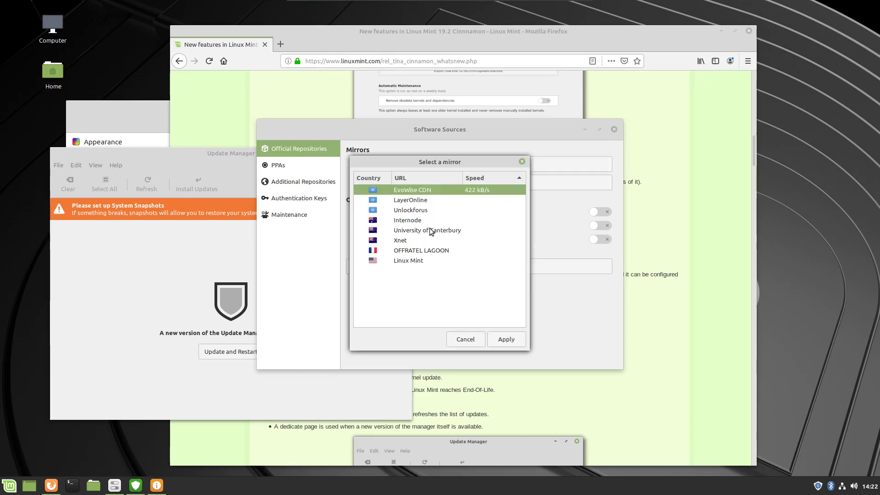
{"action": "left_click", "coordinate": [405, 224]}
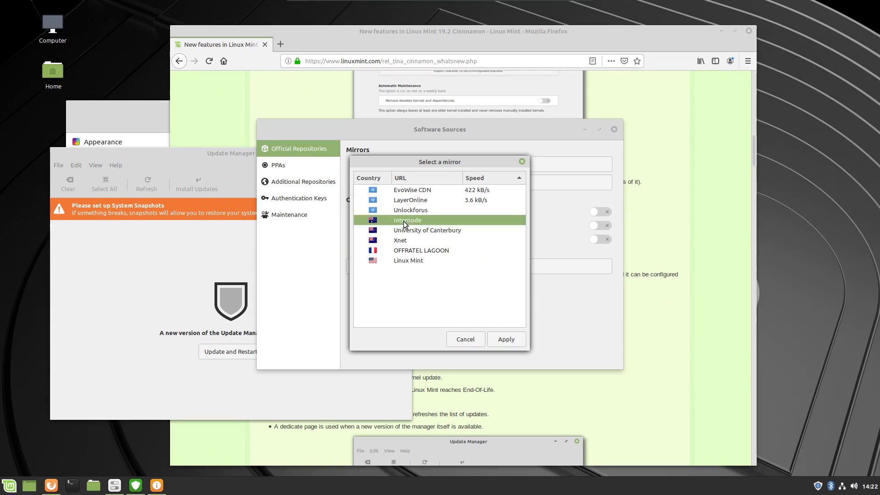
{"action": "left_click", "coordinate": [506, 339]}
{"action": "left_click", "coordinate": [560, 154]}
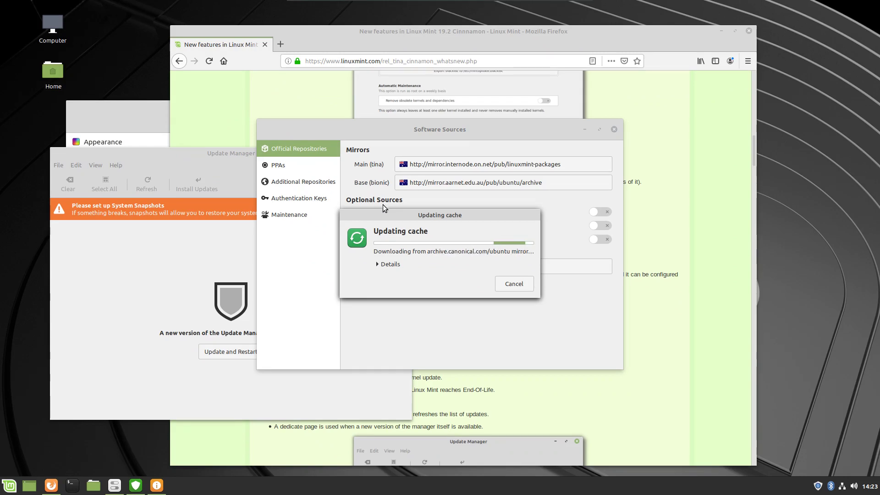
Find and open the Welcome Screen and look through its First Steps, from System Snapshots to Firewall.
{"action": "key", "text": "super"}
{"action": "type", "text": "welcom"}
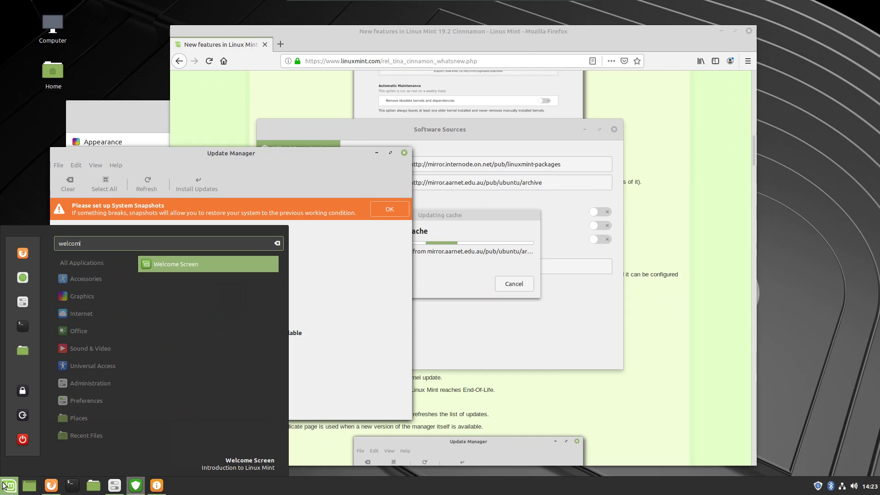
{"action": "key", "text": "Return"}
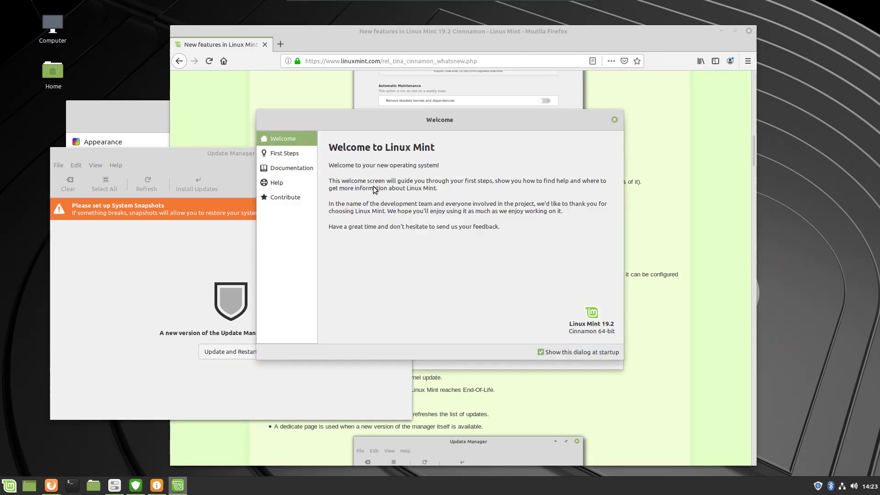
{"action": "left_click", "coordinate": [281, 155]}
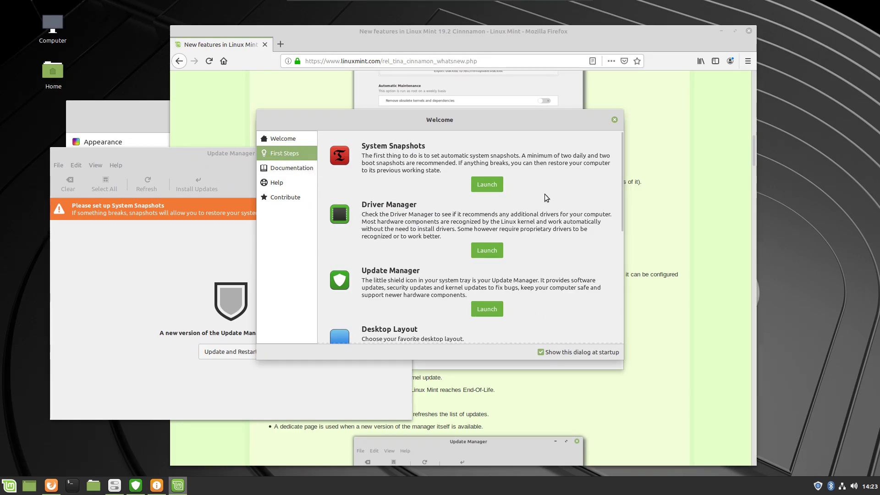
{"action": "scroll", "coordinate": [569, 216], "scroll_direction": "down", "scroll_amount": 5}
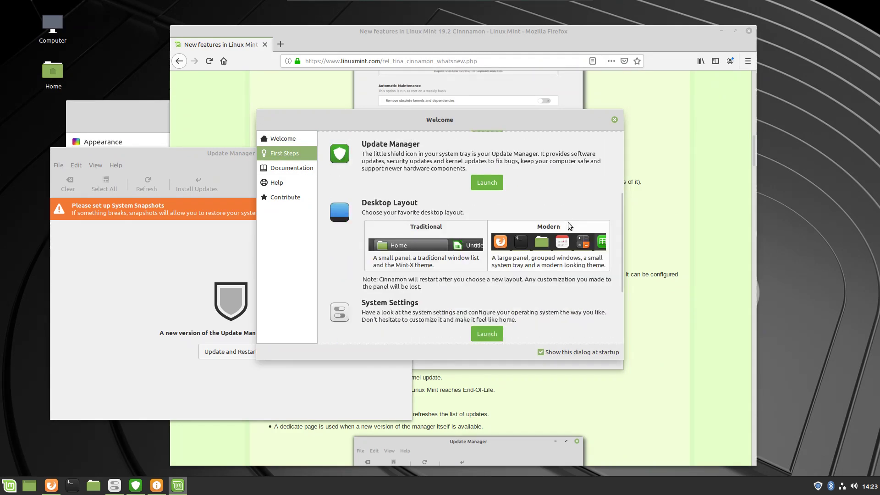
{"action": "scroll", "coordinate": [496, 258], "scroll_direction": "down", "scroll_amount": 5}
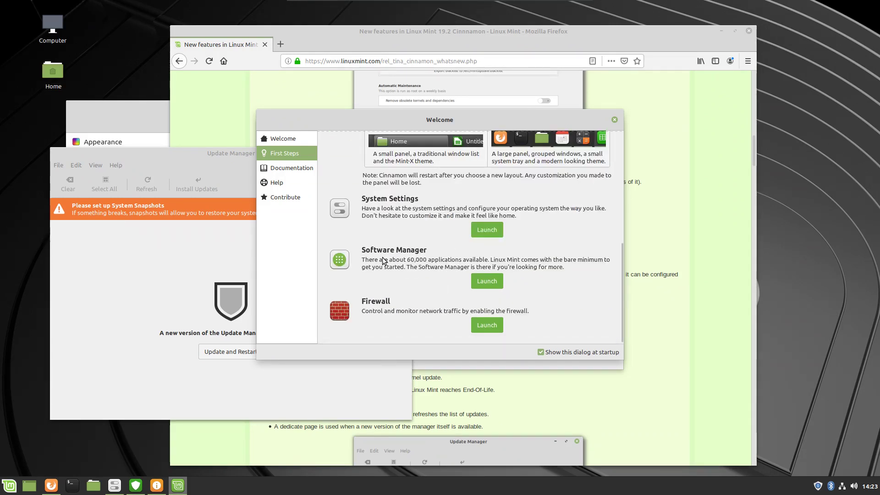
{"action": "scroll", "coordinate": [456, 200], "scroll_direction": "up", "scroll_amount": 3}
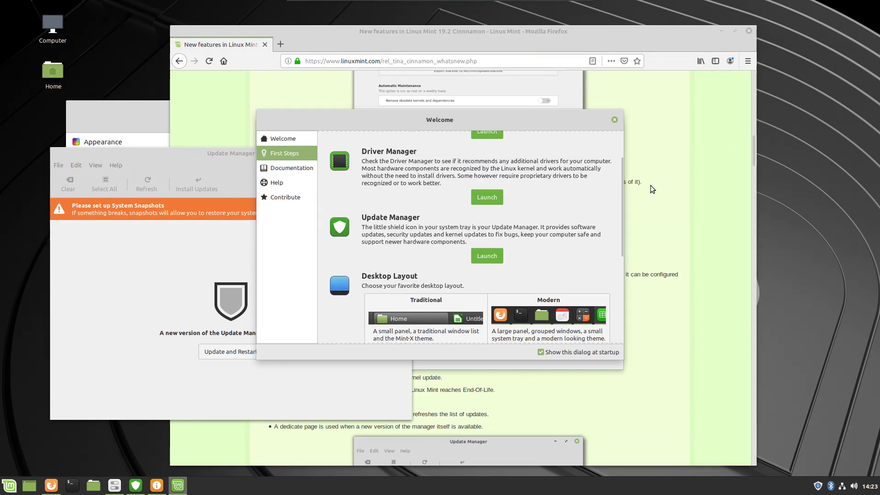
Return to the new features page in Firefox and read its Menu section on duplicate applications and Flatpaks.
{"action": "left_click", "coordinate": [683, 165]}
{"action": "scroll", "coordinate": [662, 218], "scroll_direction": "up", "scroll_amount": 10}
{"action": "scroll", "coordinate": [663, 215], "scroll_direction": "up", "scroll_amount": 5}
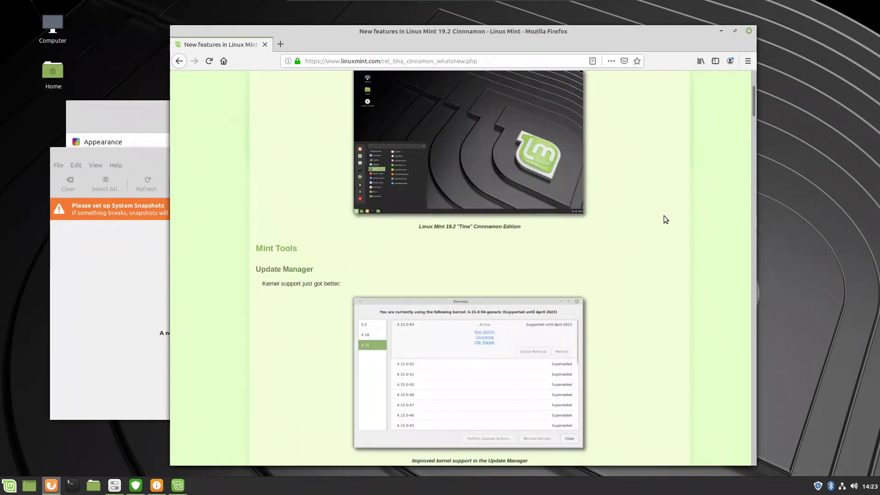
{"action": "scroll", "coordinate": [593, 246], "scroll_direction": "down", "scroll_amount": 15}
{"action": "scroll", "coordinate": [593, 250], "scroll_direction": "down", "scroll_amount": 2}
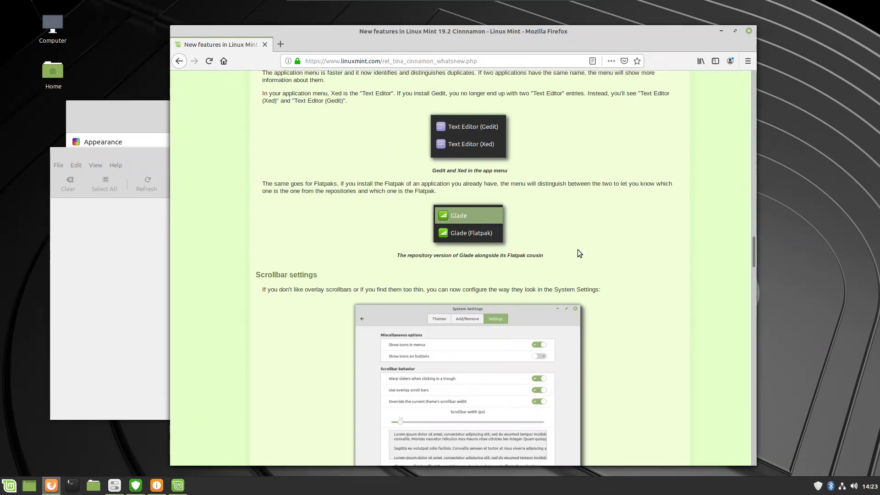
{"action": "scroll", "coordinate": [578, 250], "scroll_direction": "up", "scroll_amount": 2}
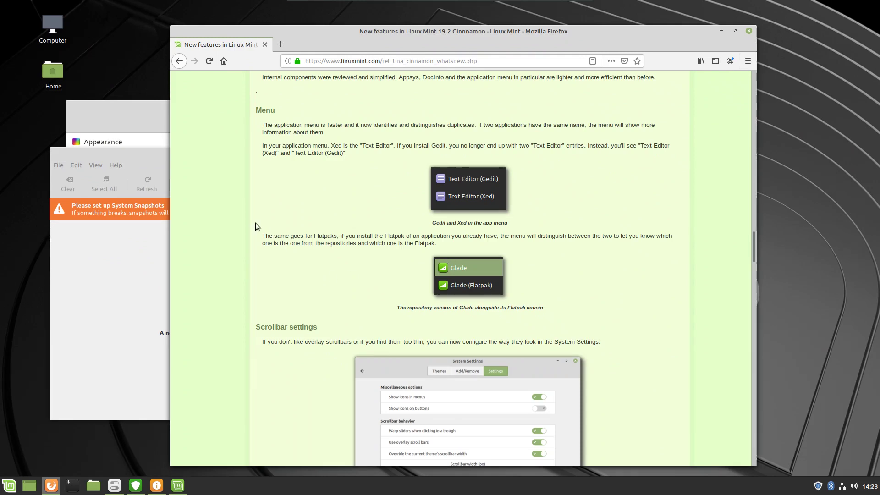
Launch the Software Manager and return to the Menu section of the new features page.
{"action": "left_click", "coordinate": [10, 486]}
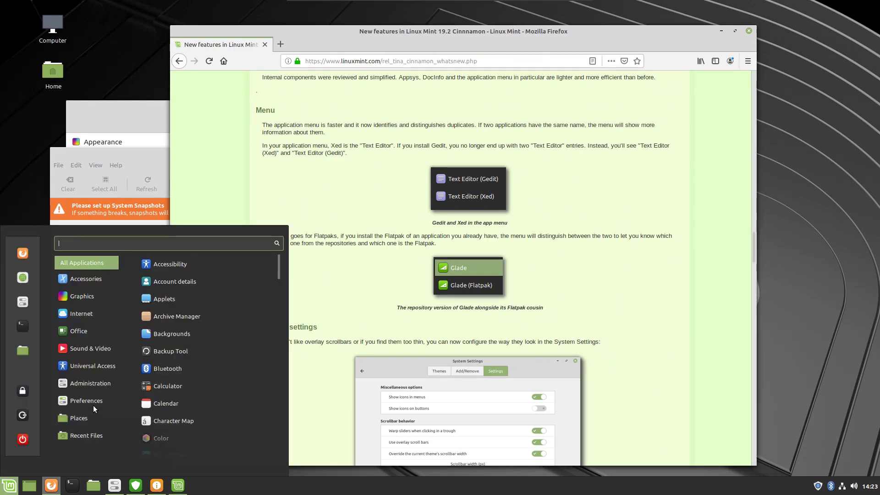
{"action": "mouse_move", "coordinate": [93, 382]}
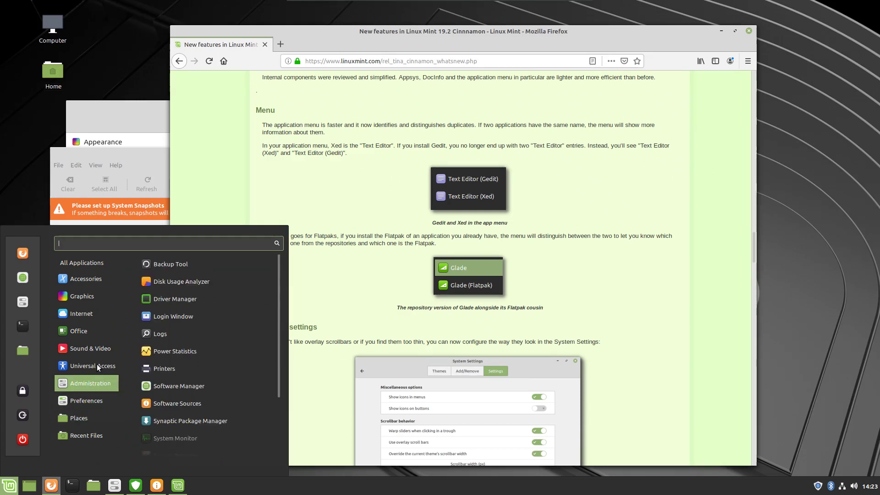
{"action": "left_click", "coordinate": [182, 386]}
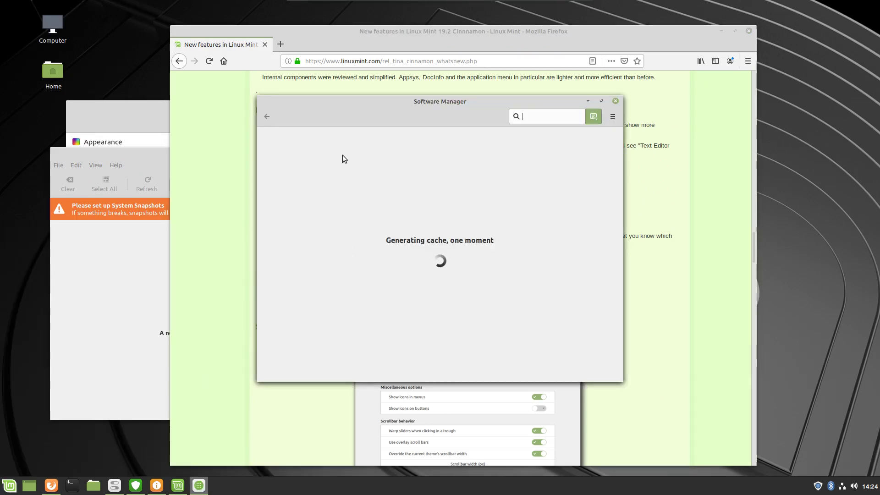
{"action": "left_click", "coordinate": [210, 192]}
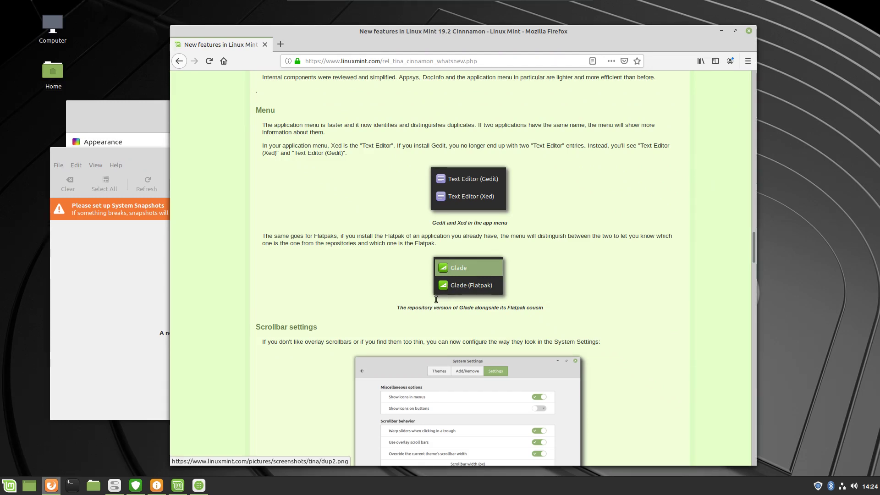
{"action": "scroll", "coordinate": [485, 189], "scroll_direction": "down", "scroll_amount": 1}
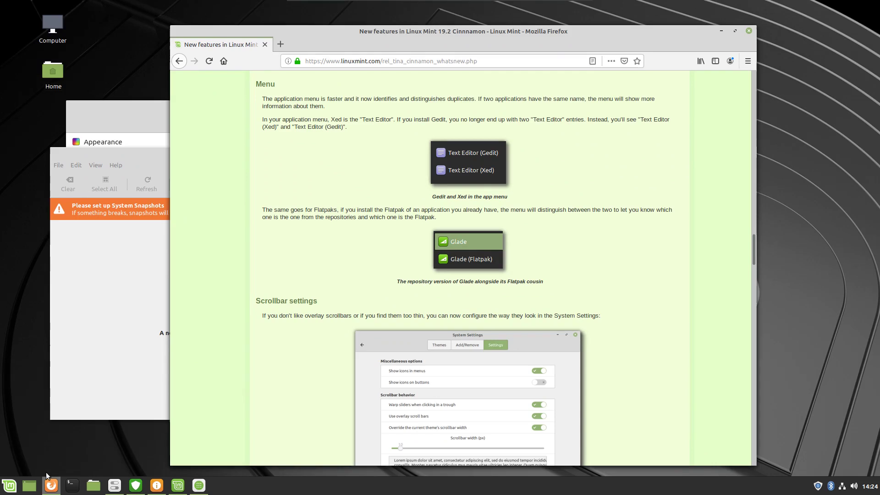
Look through the application menu's categories, including Office, Internet, Administration and Recent Files, and close it.
{"action": "left_click", "coordinate": [10, 487]}
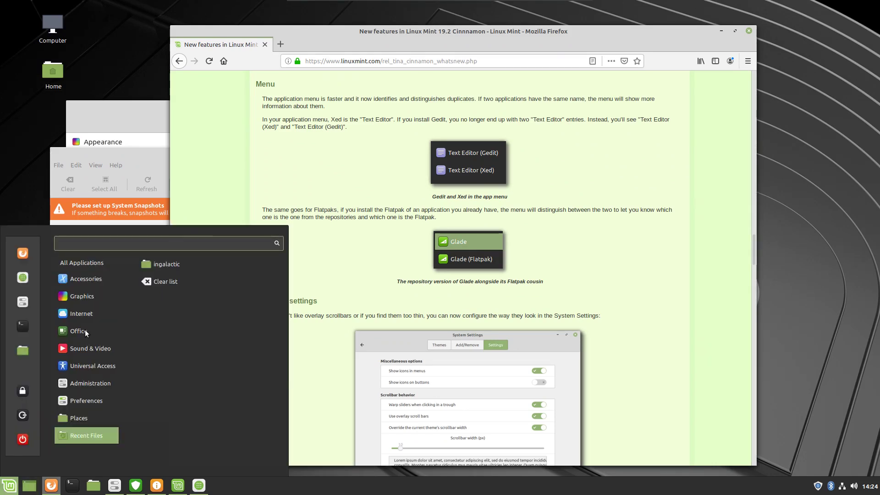
{"action": "mouse_move", "coordinate": [78, 329]}
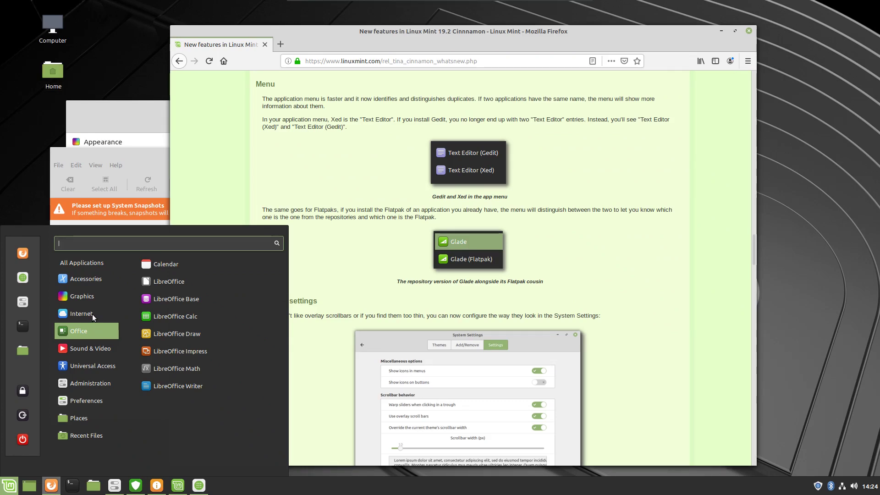
{"action": "mouse_move", "coordinate": [89, 311]}
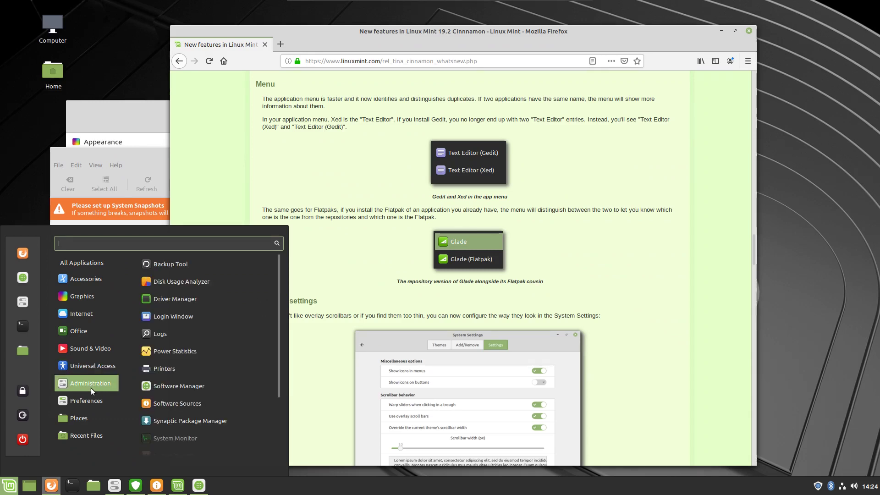
{"action": "mouse_move", "coordinate": [81, 424]}
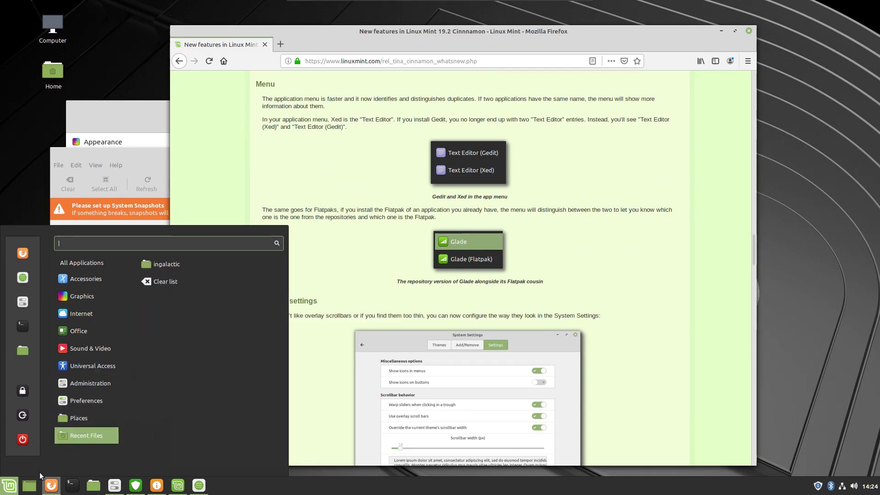
{"action": "left_click", "coordinate": [335, 396]}
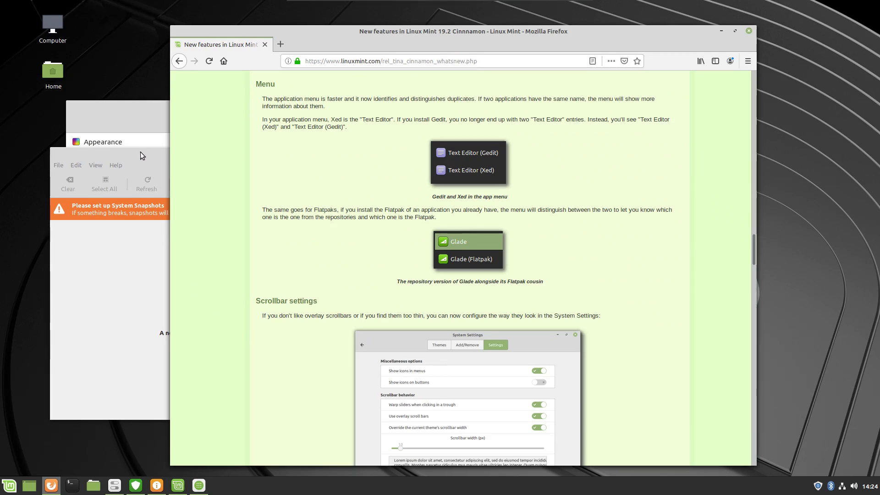
Open the desktop background settings and view the Tina image collection.
{"action": "right_click", "coordinate": [124, 64]}
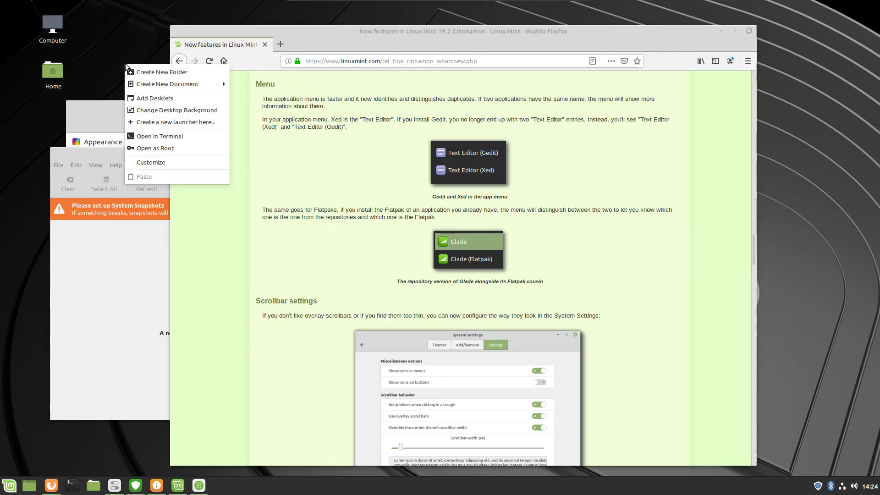
{"action": "left_click", "coordinate": [155, 110]}
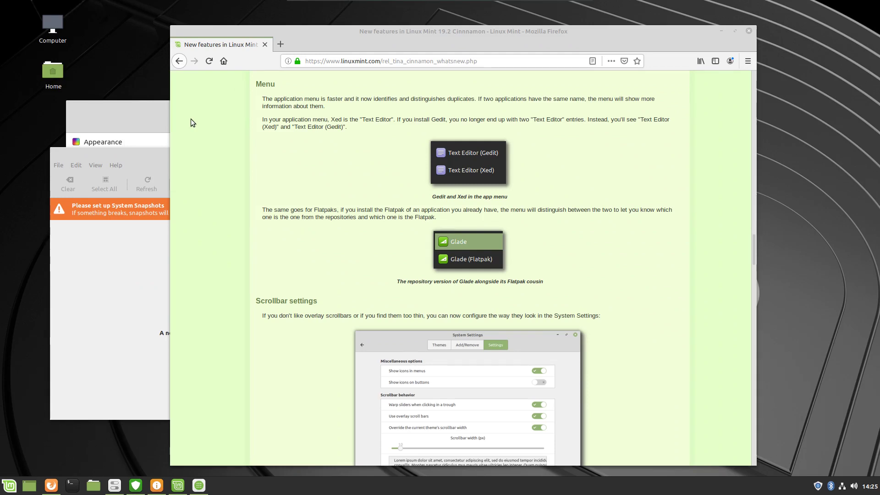
{"action": "scroll", "coordinate": [244, 211], "scroll_direction": "down", "scroll_amount": 10}
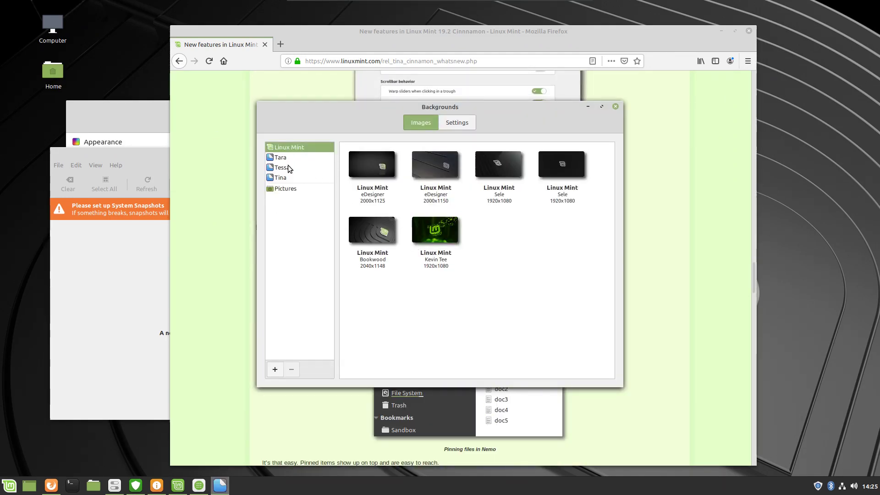
{"action": "left_click", "coordinate": [285, 177]}
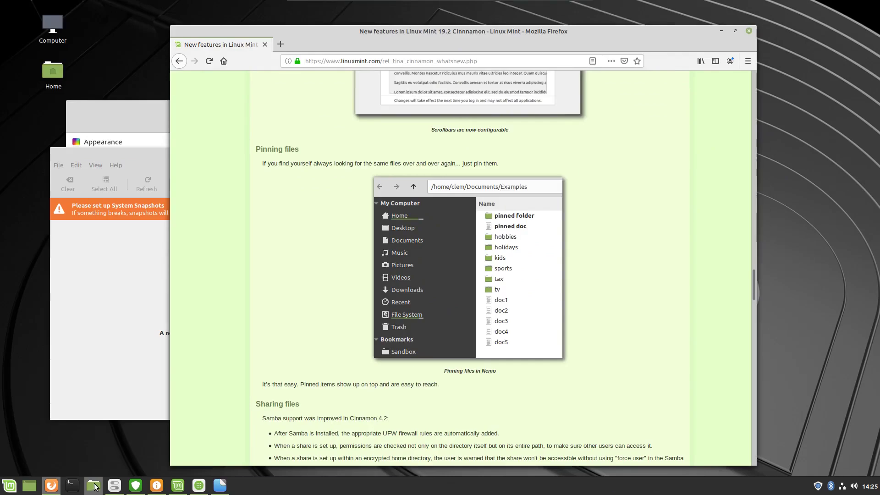
Open the Home folder in the file manager and move its window beside the Pinning files picture on the new features page.
{"action": "left_click", "coordinate": [94, 486]}
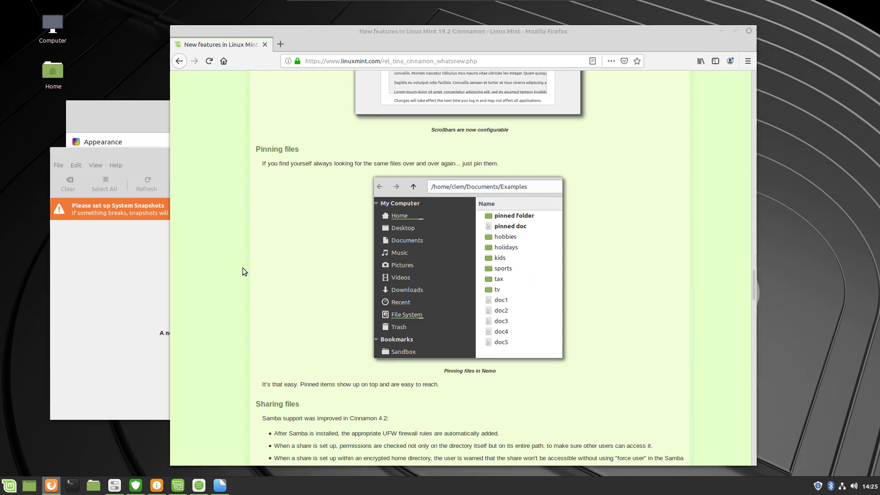
{"action": "left_click_drag", "start_coordinate": [372, 123], "coordinate": [163, 114]}
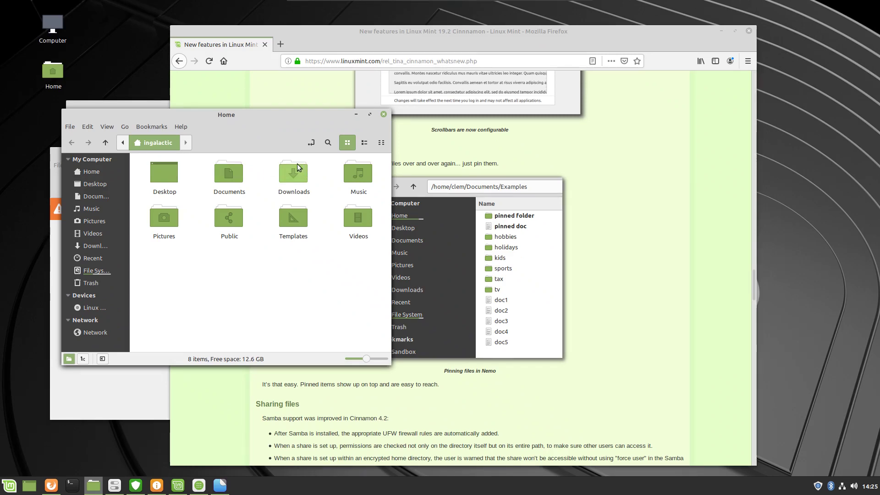
{"action": "left_click_drag", "start_coordinate": [243, 120], "coordinate": [220, 162]}
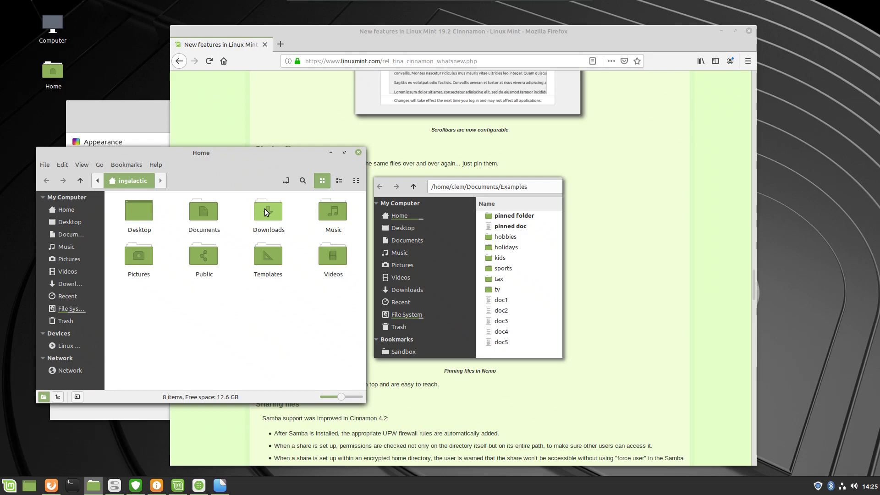
{"action": "left_click_drag", "start_coordinate": [204, 154], "coordinate": [205, 162]}
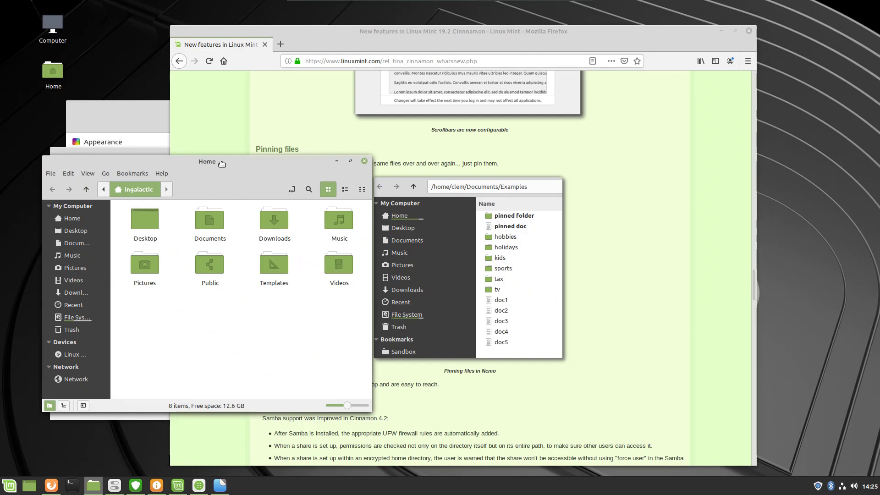
{"action": "left_click_drag", "start_coordinate": [222, 164], "coordinate": [214, 164]}
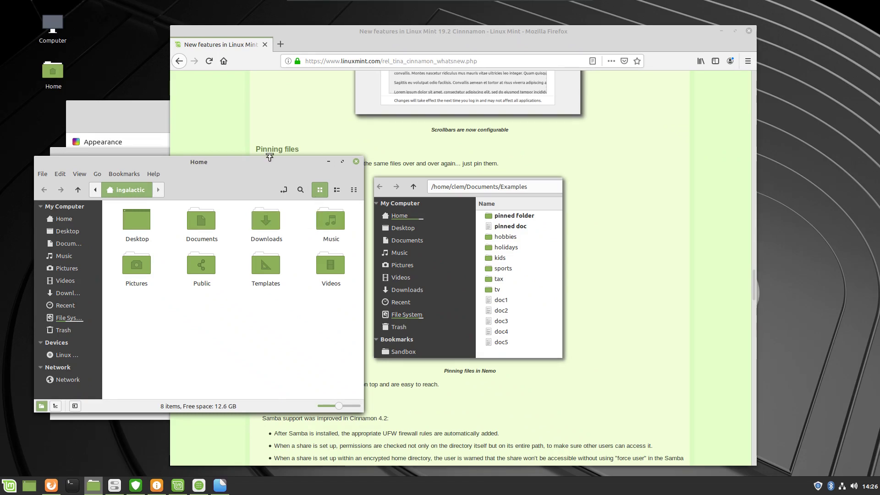
{"action": "left_click_drag", "start_coordinate": [265, 162], "coordinate": [257, 138]}
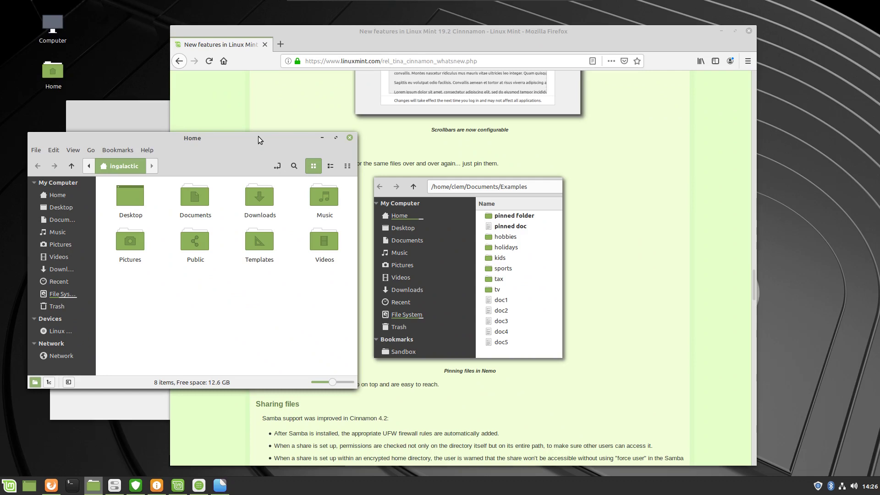
Read the Pinning files and Sharing files sections of the new features page.
{"action": "left_click", "coordinate": [678, 266]}
{"action": "scroll", "coordinate": [623, 265], "scroll_direction": "down", "scroll_amount": 5}
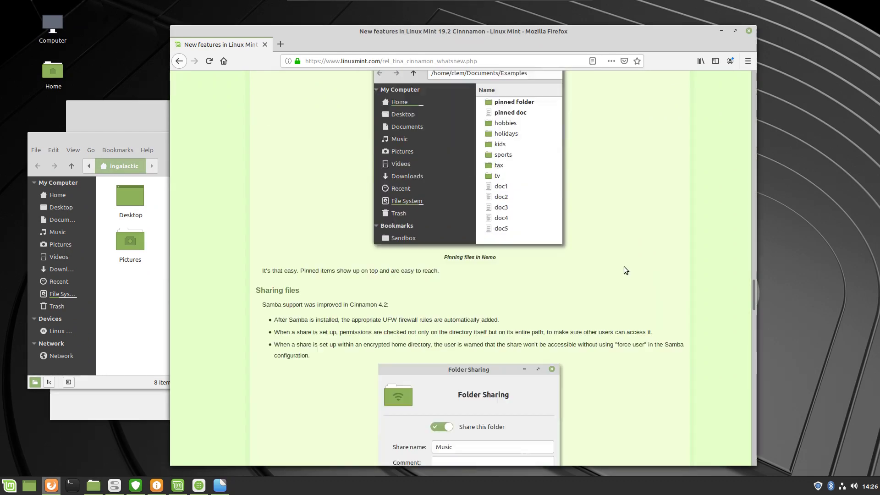
{"action": "scroll", "coordinate": [596, 266], "scroll_direction": "up", "scroll_amount": 1}
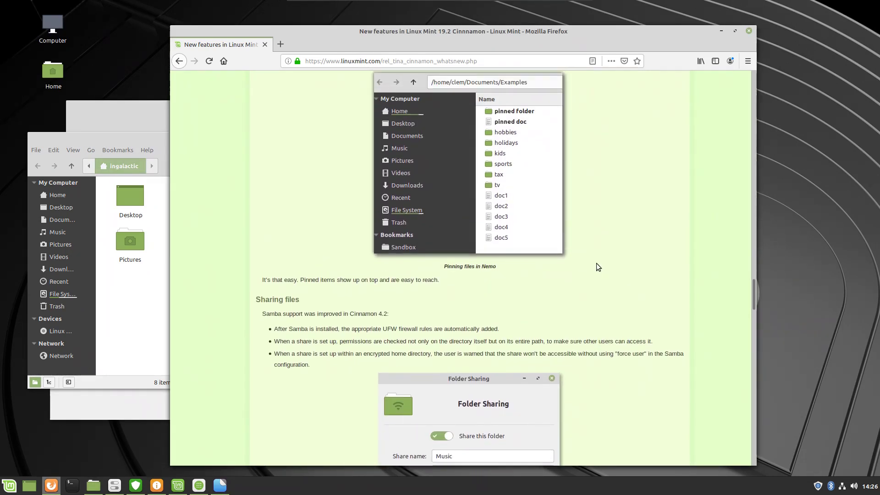
{"action": "scroll", "coordinate": [597, 266], "scroll_direction": "down", "scroll_amount": 4}
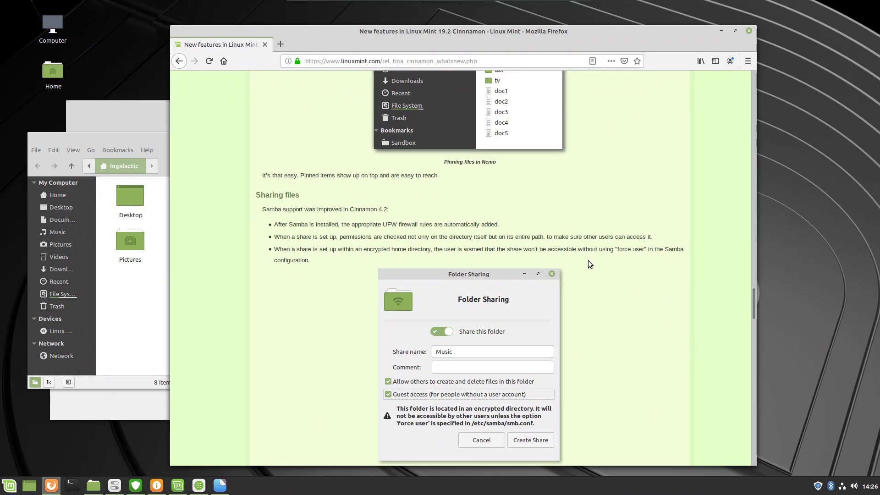
{"action": "scroll", "coordinate": [588, 260], "scroll_direction": "down", "scroll_amount": 5}
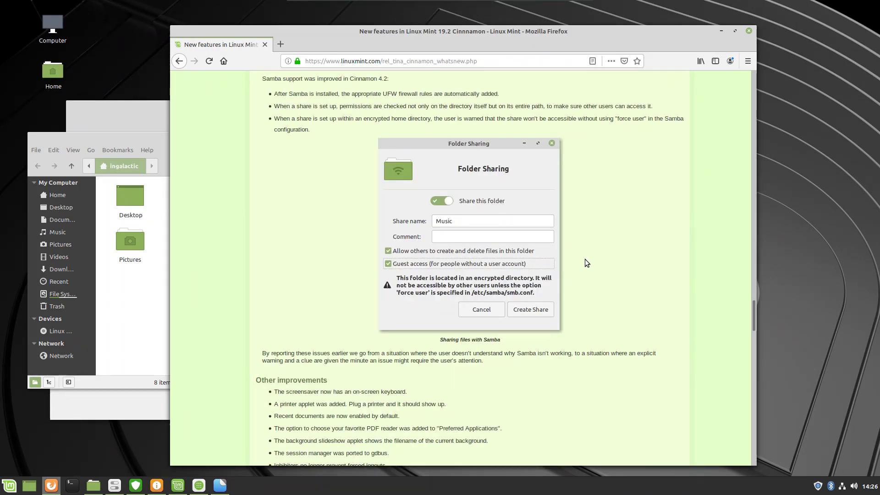
Pin the Documents folder in the Home folder window.
{"action": "left_click", "coordinate": [150, 232]}
{"action": "right_click", "coordinate": [143, 241]}
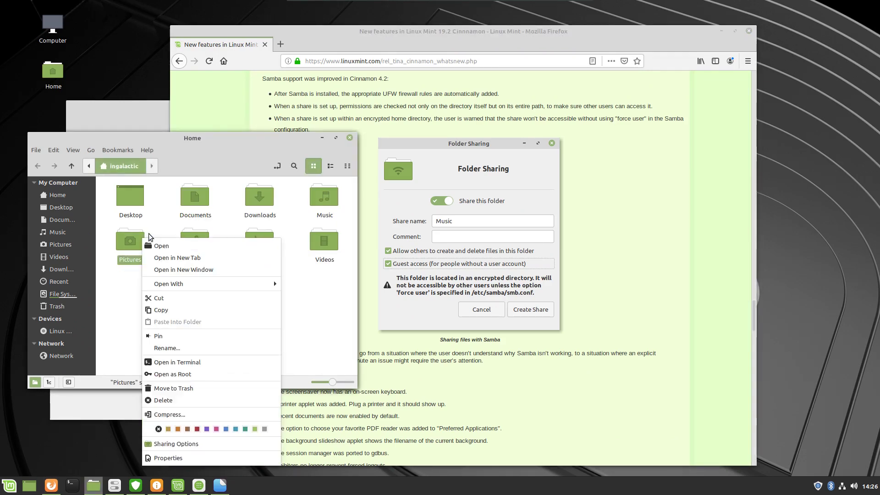
{"action": "left_click", "coordinate": [151, 210]}
{"action": "left_click", "coordinate": [164, 205]}
{"action": "right_click", "coordinate": [207, 187]}
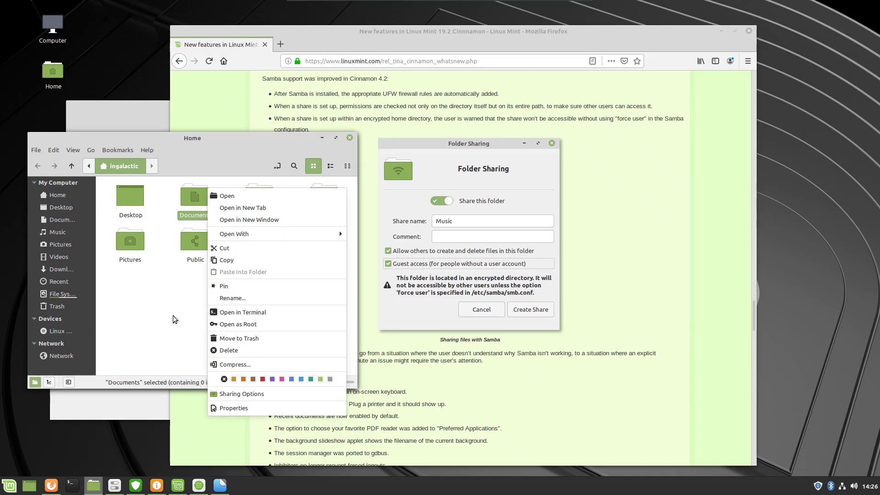
{"action": "left_click", "coordinate": [229, 287]}
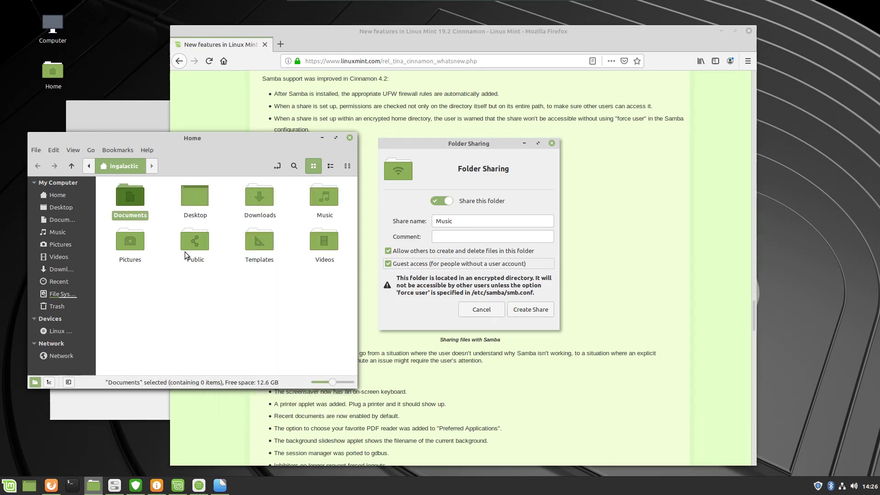
Unpin the Documents folder and clear the selection in the Home folder.
{"action": "right_click", "coordinate": [129, 198]}
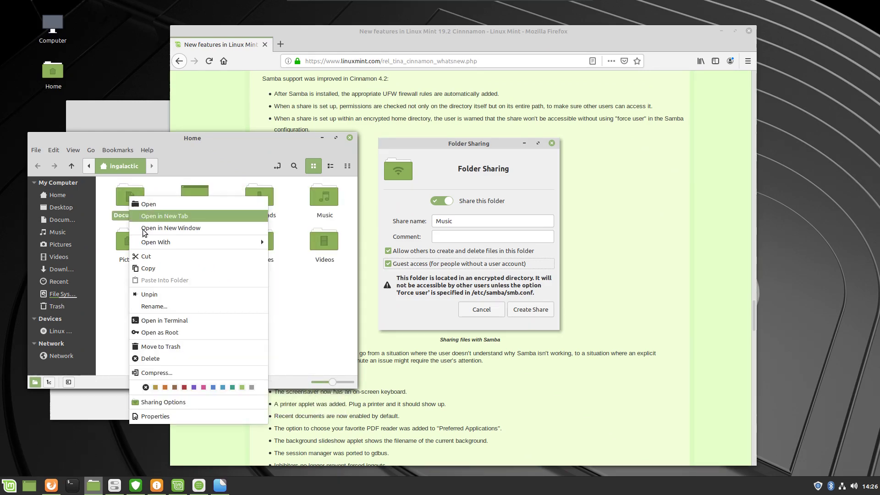
{"action": "left_click", "coordinate": [166, 293]}
{"action": "left_click", "coordinate": [217, 282]}
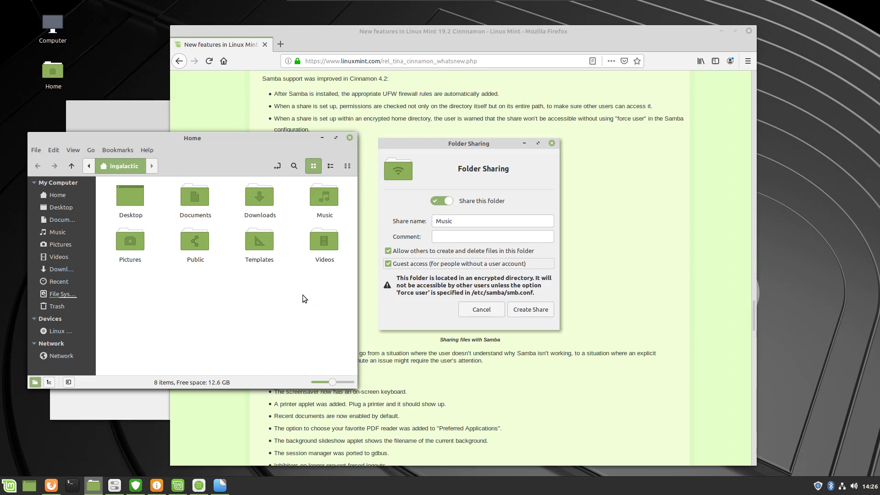
Read the Other improvements and XApps improvements sections of the new features page.
{"action": "left_click", "coordinate": [466, 395]}
{"action": "scroll", "coordinate": [462, 389], "scroll_direction": "down", "scroll_amount": 3}
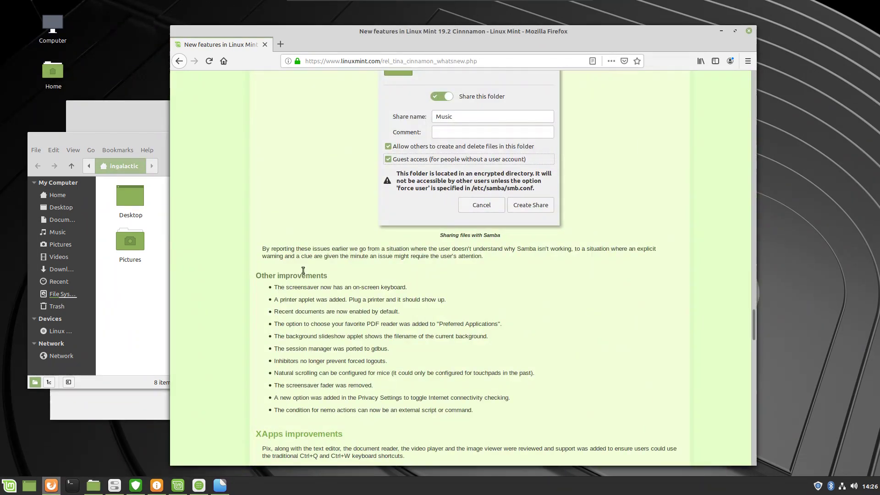
{"action": "scroll", "coordinate": [375, 260], "scroll_direction": "down", "scroll_amount": 3}
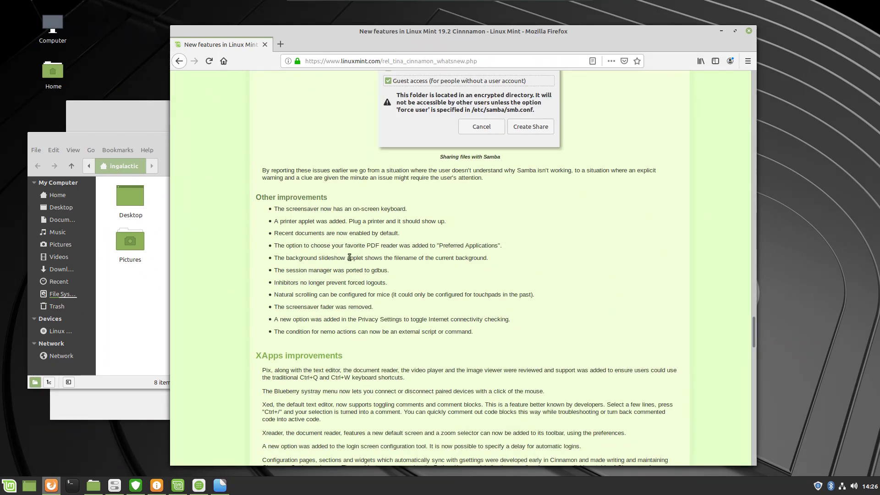
{"action": "scroll", "coordinate": [350, 257], "scroll_direction": "down", "scroll_amount": 3}
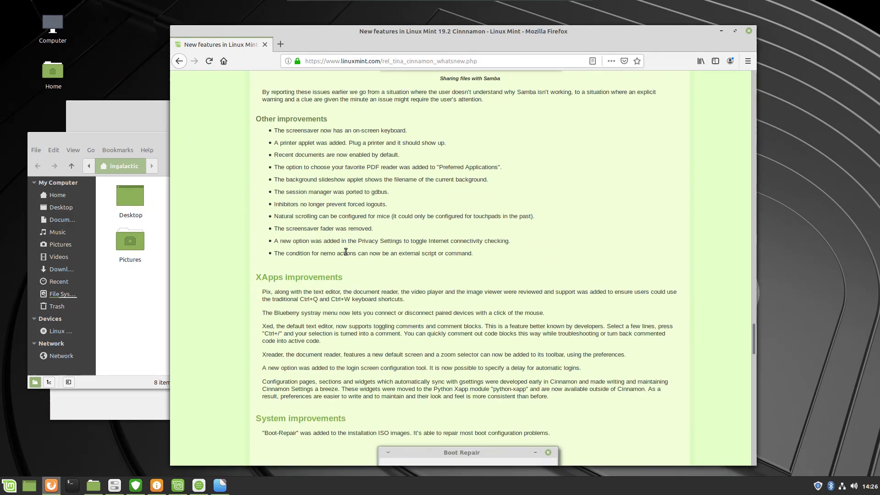
{"action": "scroll", "coordinate": [346, 252], "scroll_direction": "down", "scroll_amount": 2}
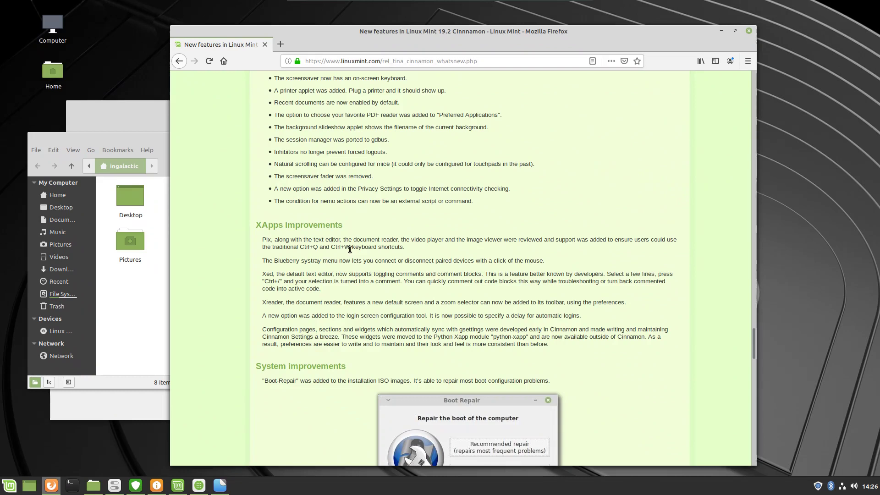
{"action": "scroll", "coordinate": [367, 248], "scroll_direction": "up", "scroll_amount": 1}
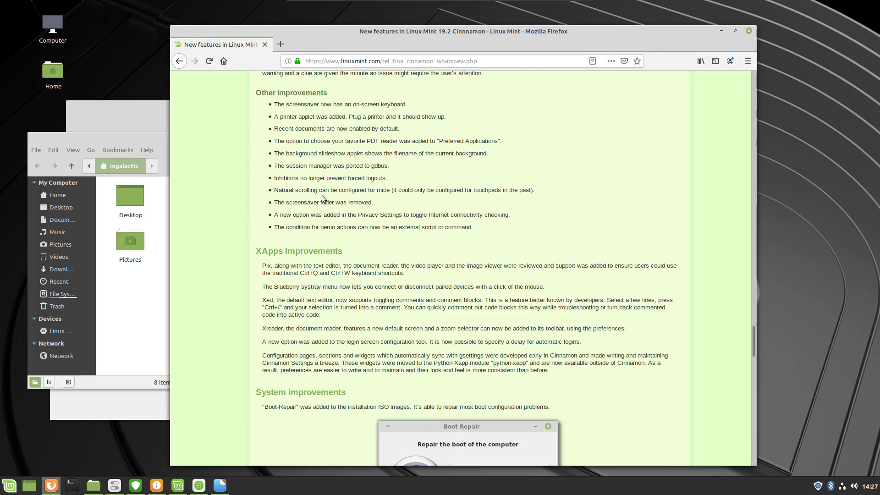
View the Recent location in the file manager, and skim the rest of the new features page down to the Transmission pictures.
{"action": "left_click", "coordinate": [65, 279]}
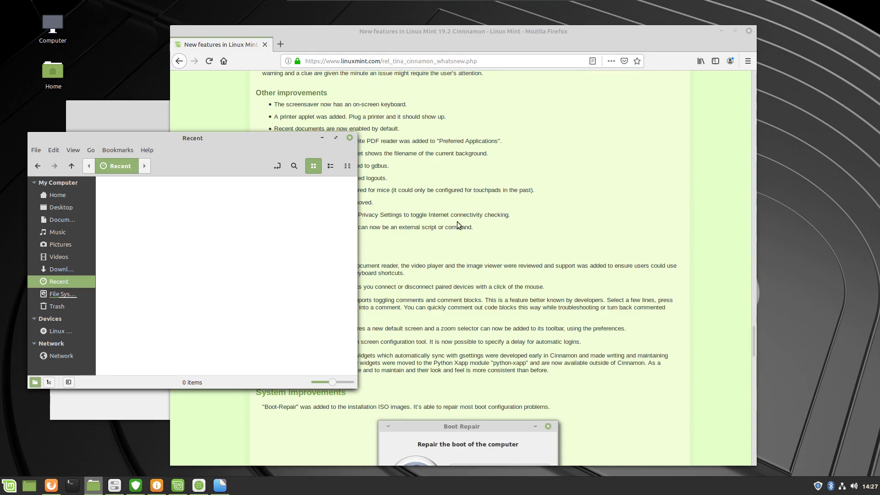
{"action": "left_click", "coordinate": [482, 227]}
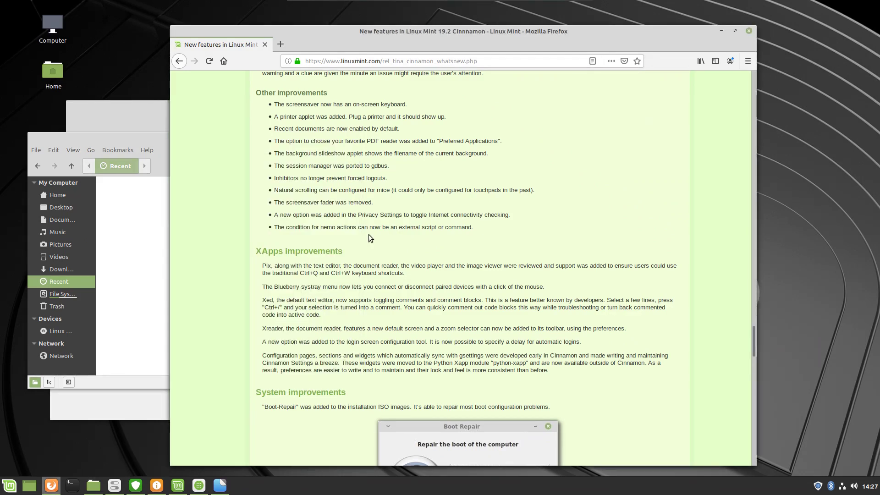
{"action": "scroll", "coordinate": [373, 233], "scroll_direction": "down", "scroll_amount": 4}
{"action": "scroll", "coordinate": [374, 233], "scroll_direction": "down", "scroll_amount": 15}
Close the Firefox, file manager and Backgrounds windows.
{"action": "left_click_drag", "start_coordinate": [669, 31], "coordinate": [757, 30]}
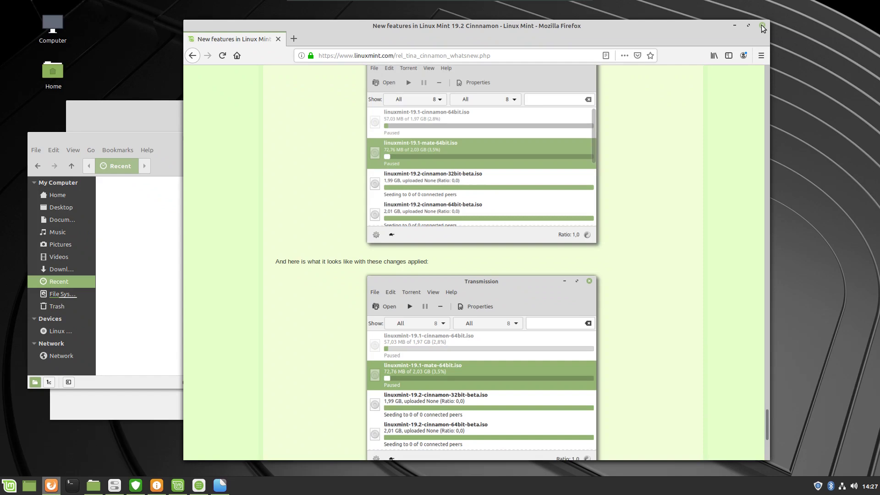
{"action": "left_click", "coordinate": [762, 25]}
{"action": "left_click_drag", "start_coordinate": [275, 137], "coordinate": [314, 85]}
{"action": "left_click", "coordinate": [431, 107]}
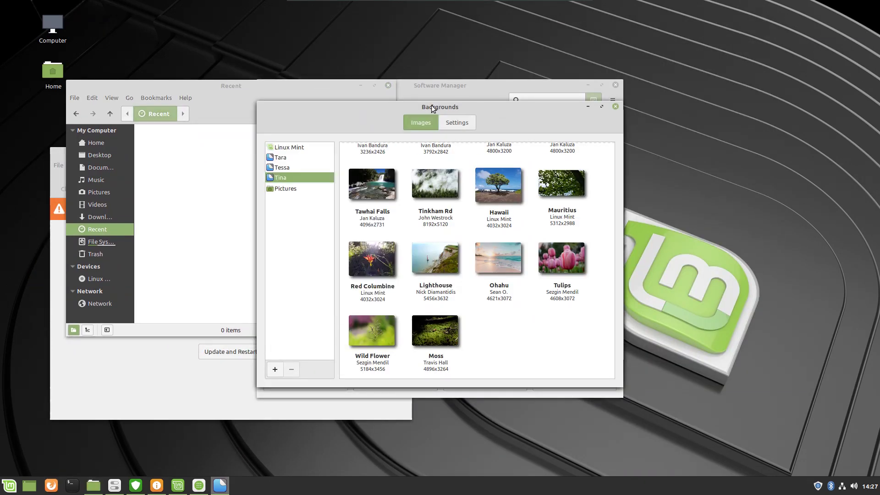
{"action": "left_click", "coordinate": [328, 89]}
{"action": "left_click", "coordinate": [389, 85]}
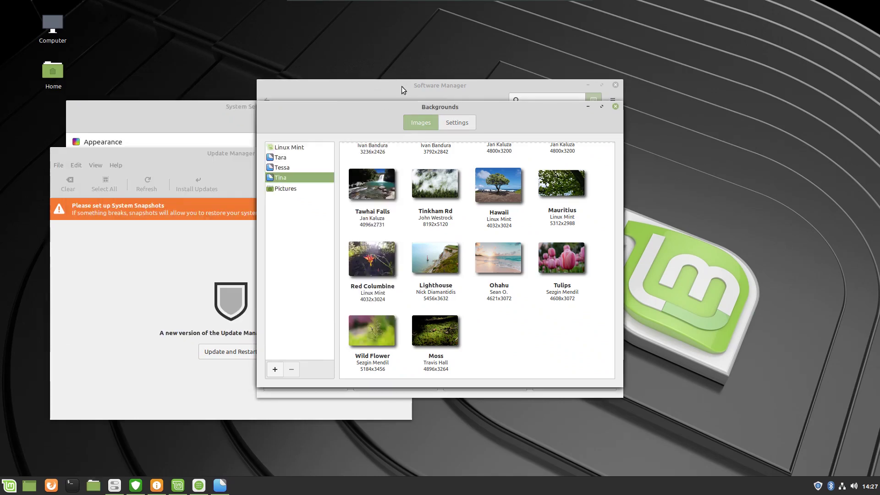
{"action": "left_click_drag", "start_coordinate": [481, 112], "coordinate": [630, 169]}
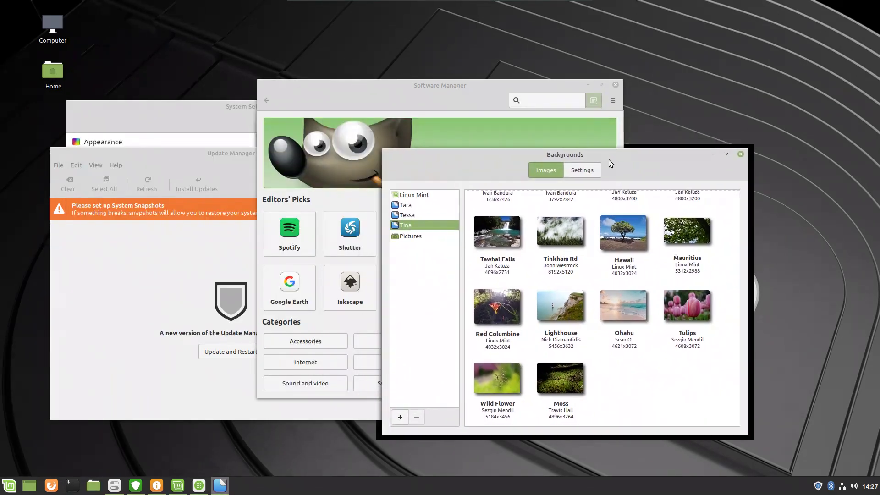
{"action": "left_click", "coordinate": [741, 160]}
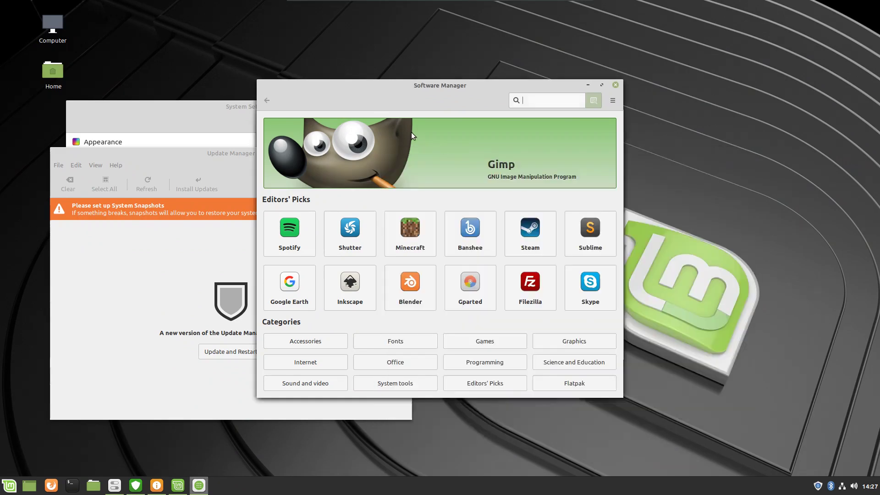
Browse the Flatpak category in the Software Manager and return to its start page.
{"action": "left_click_drag", "start_coordinate": [387, 91], "coordinate": [409, 81]}
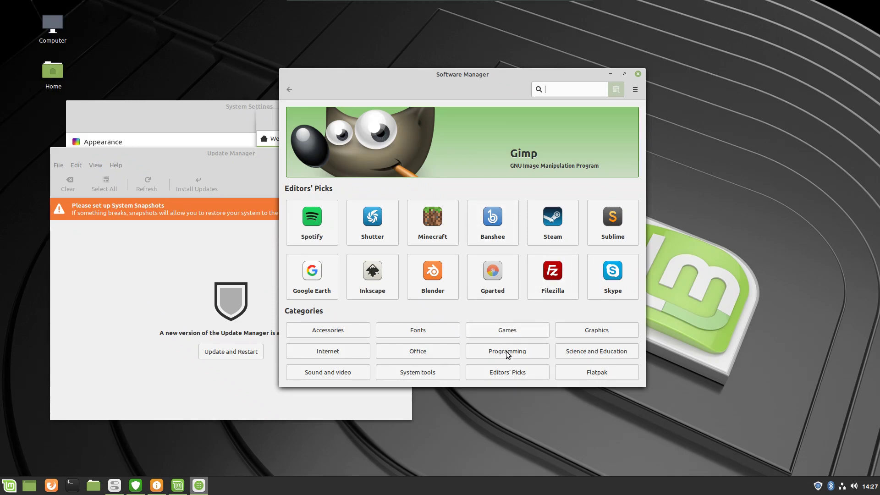
{"action": "left_click", "coordinate": [592, 374]}
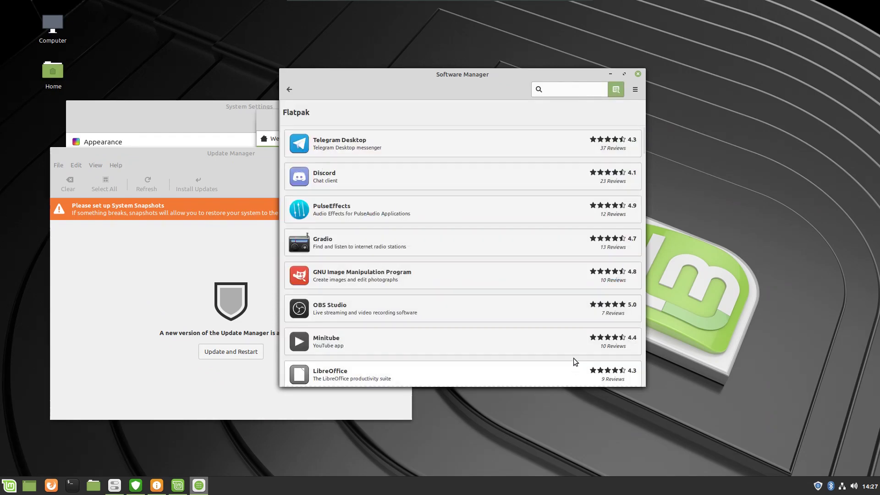
{"action": "scroll", "coordinate": [398, 263], "scroll_direction": "down", "scroll_amount": 8}
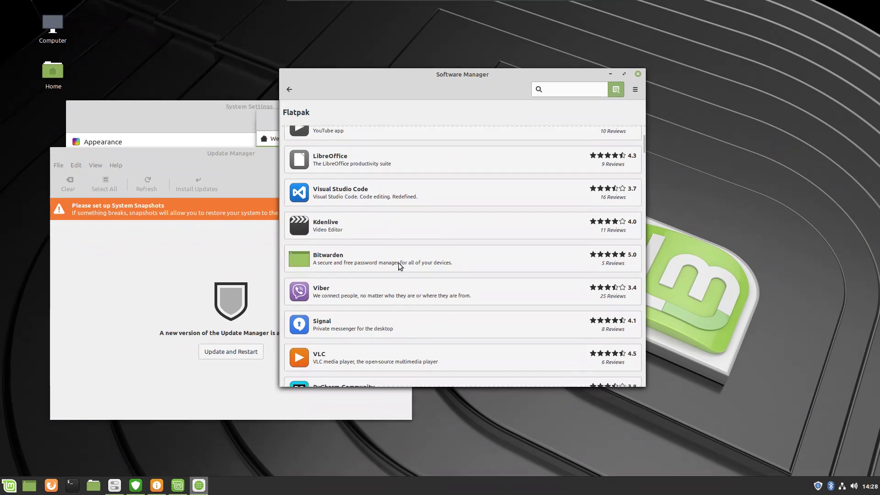
{"action": "left_click", "coordinate": [290, 90]}
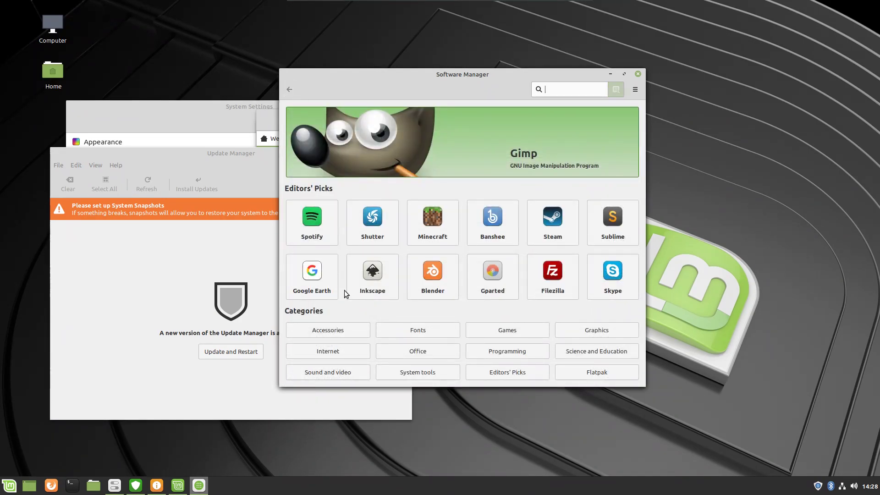
Close the Welcome screen and start updating the Update Manager to its new version.
{"action": "left_click", "coordinate": [233, 153]}
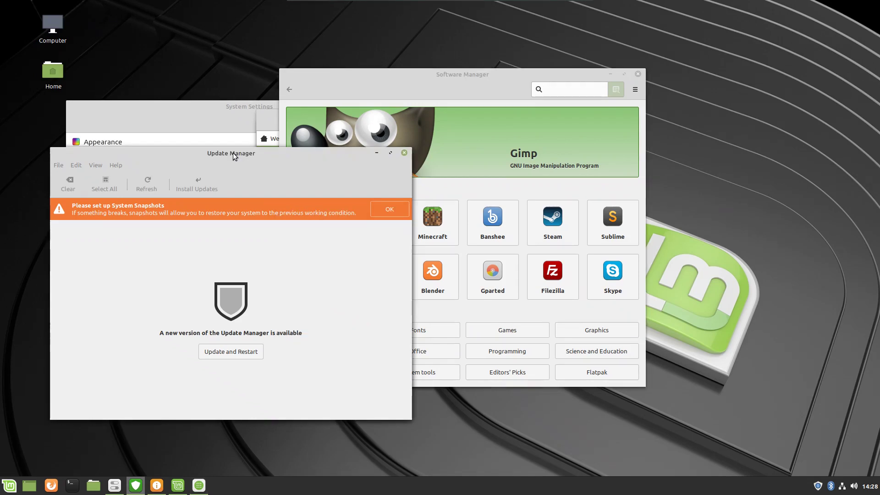
{"action": "left_click", "coordinate": [270, 118]}
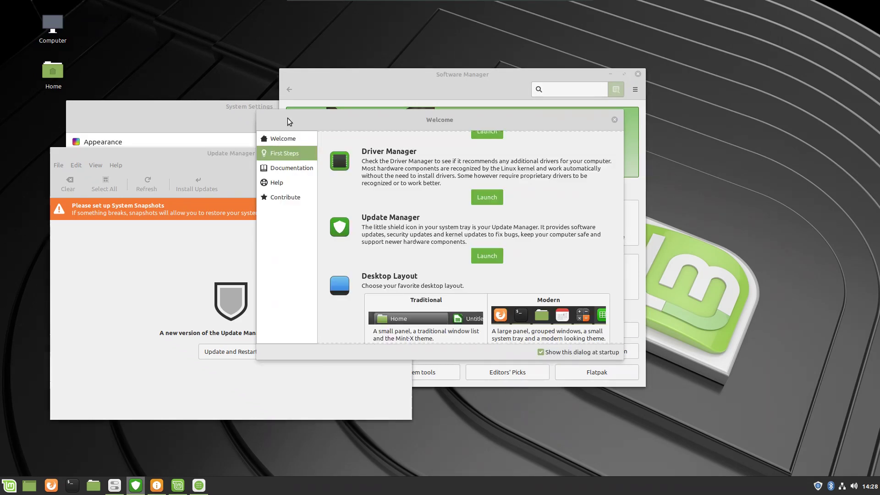
{"action": "left_click", "coordinate": [614, 121]}
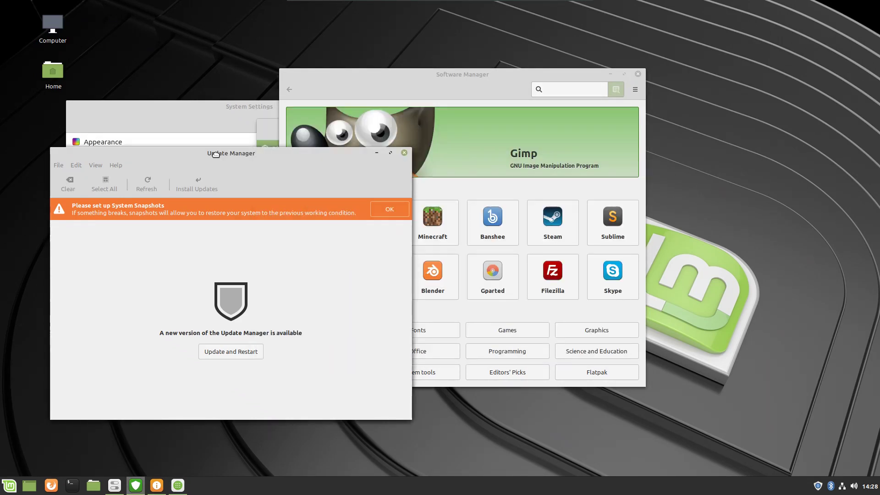
{"action": "left_click_drag", "start_coordinate": [218, 156], "coordinate": [189, 156]}
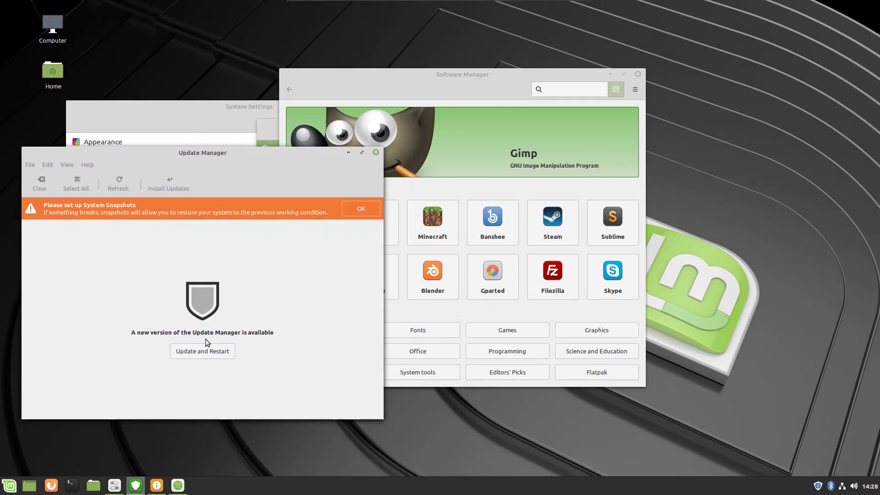
{"action": "left_click", "coordinate": [204, 351]}
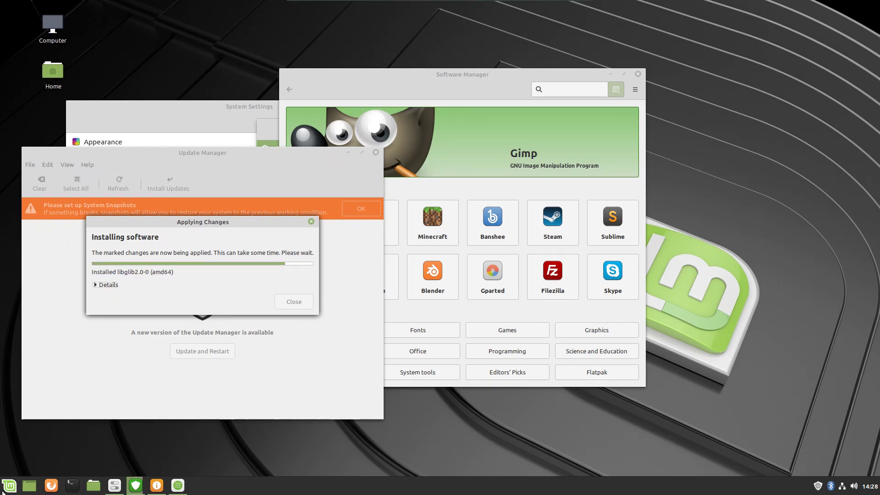
Bring System Settings to the front and look through its Preferences, Hardware and Administration sections.
{"action": "left_click", "coordinate": [5, 490]}
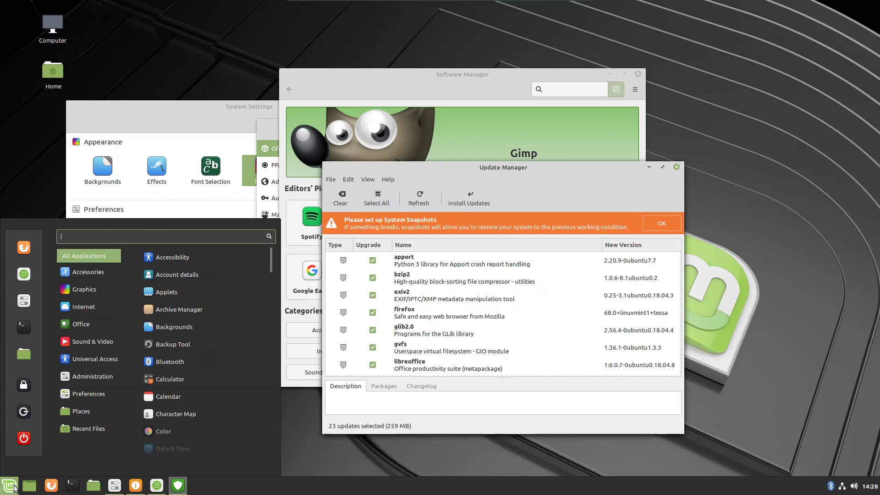
{"action": "left_click", "coordinate": [15, 488]}
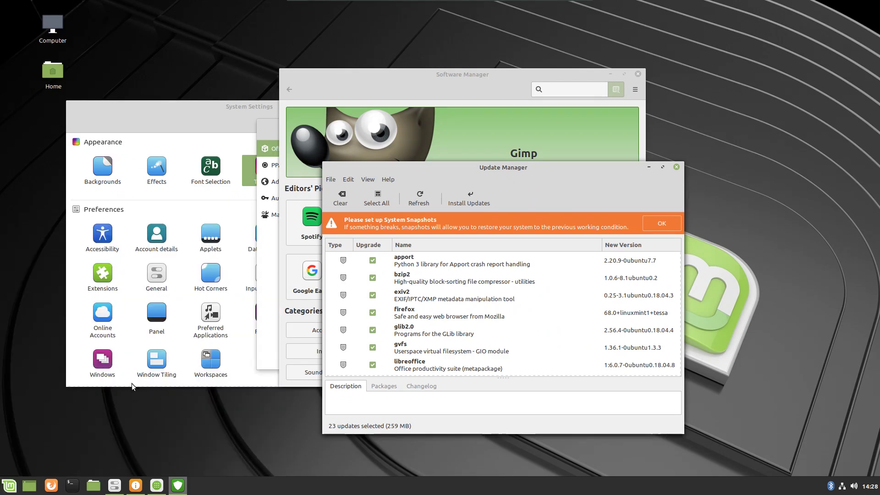
{"action": "left_click", "coordinate": [186, 119]}
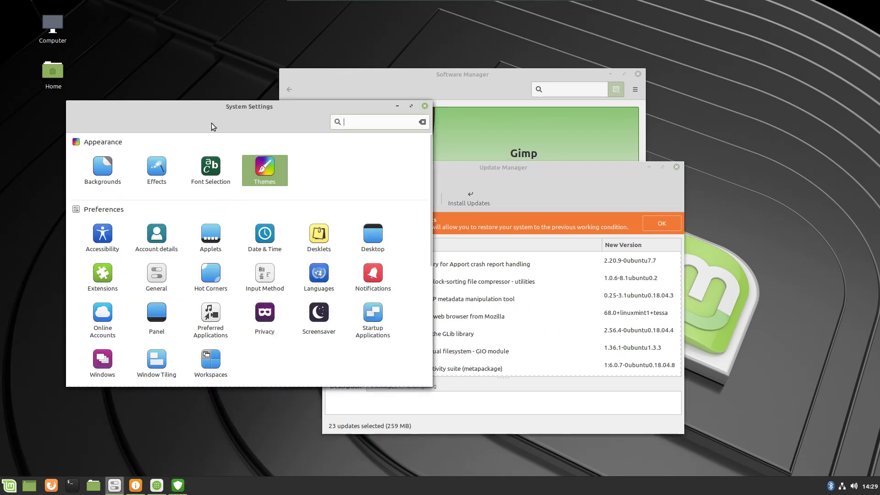
{"action": "scroll", "coordinate": [308, 252], "scroll_direction": "down", "scroll_amount": 5}
{"action": "scroll", "coordinate": [313, 265], "scroll_direction": "up", "scroll_amount": 1}
{"action": "scroll", "coordinate": [313, 264], "scroll_direction": "up", "scroll_amount": 4}
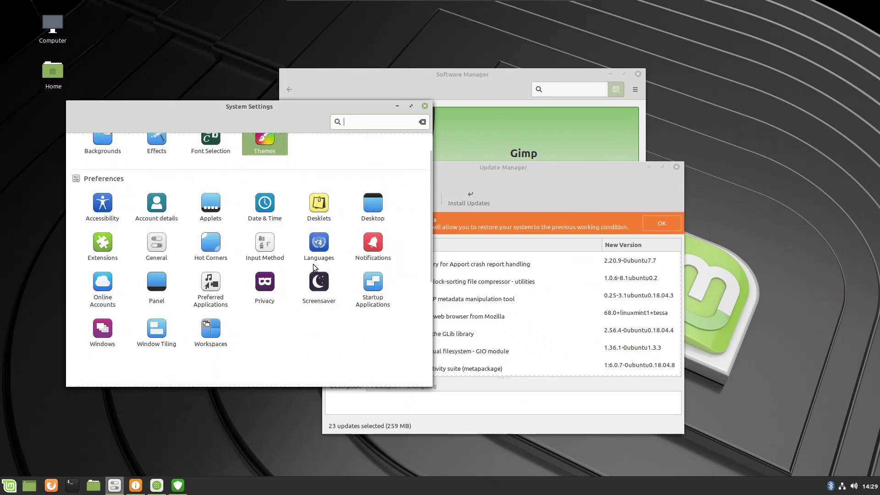
{"action": "scroll", "coordinate": [324, 227], "scroll_direction": "down", "scroll_amount": 7}
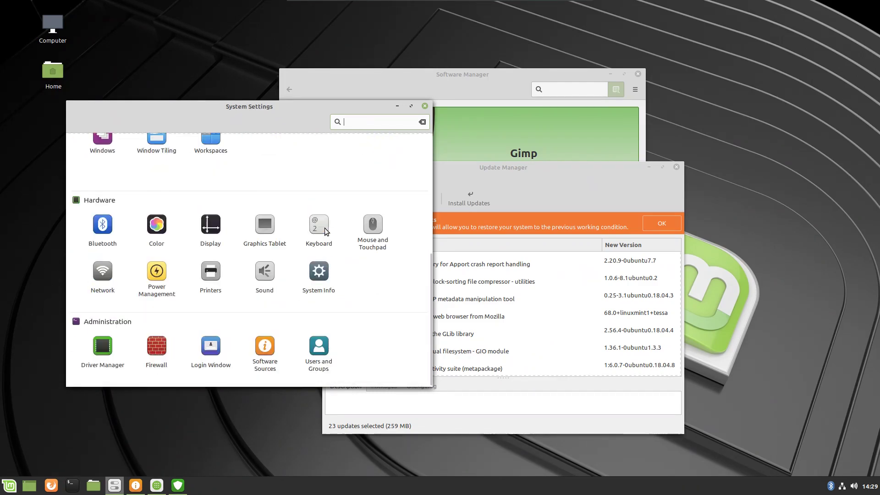
Close the System Settings, Update Manager, Software Manager and Software Sources windows to clear the desktop.
{"action": "scroll", "coordinate": [353, 253], "scroll_direction": "up", "scroll_amount": 7}
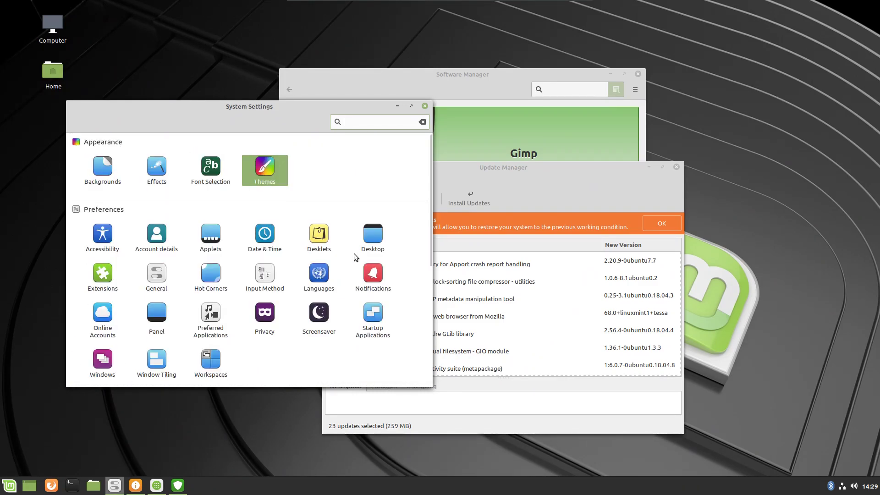
{"action": "left_click", "coordinate": [426, 107]}
{"action": "left_click_drag", "start_coordinate": [476, 167], "coordinate": [272, 174]}
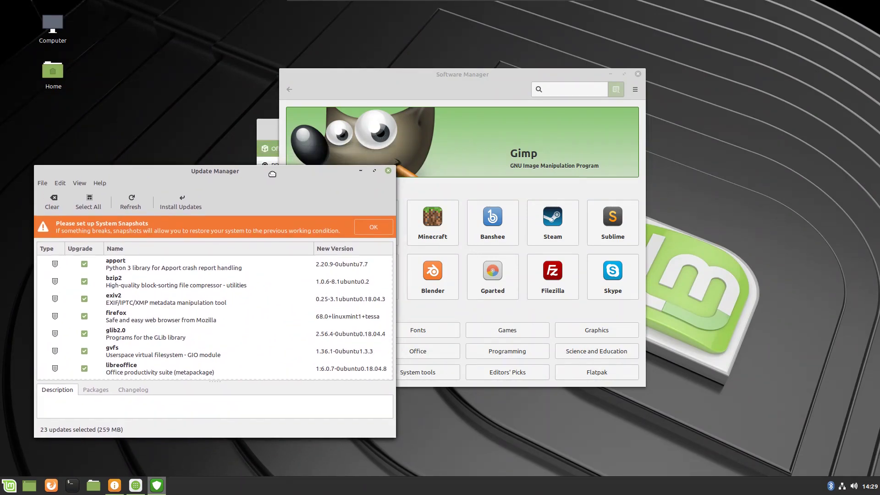
{"action": "left_click", "coordinate": [388, 170]}
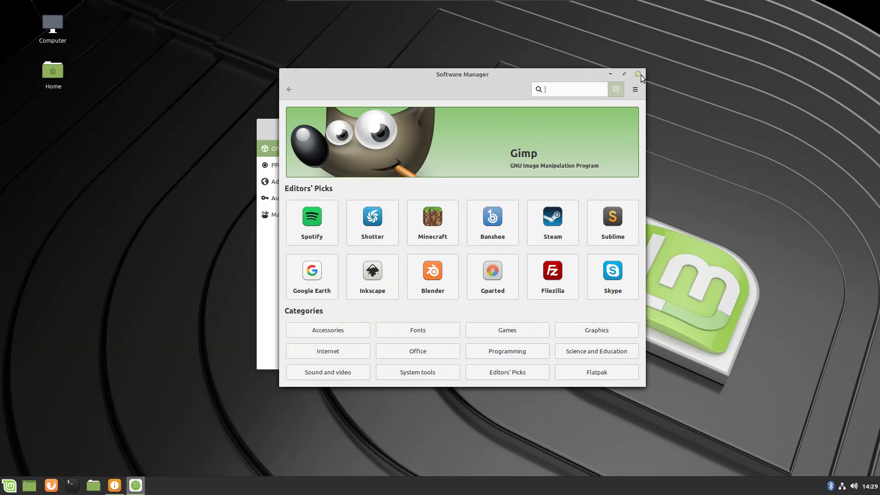
{"action": "left_click_drag", "start_coordinate": [540, 75], "coordinate": [339, 86]}
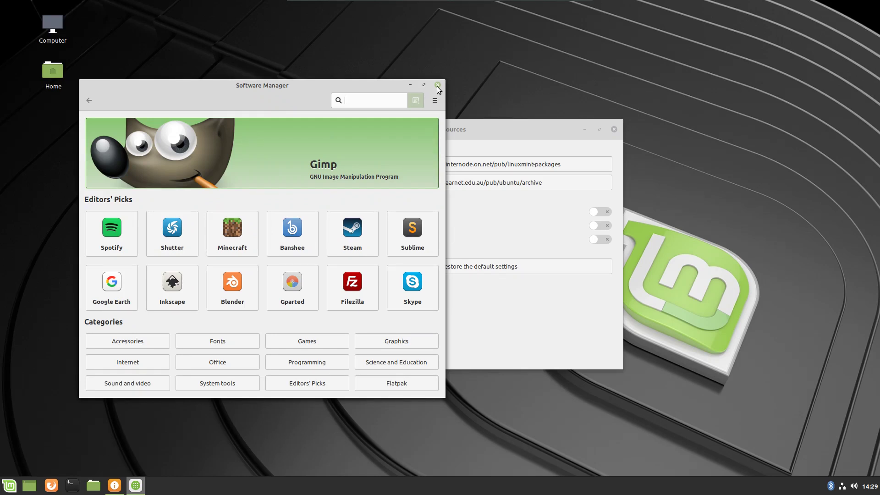
{"action": "left_click", "coordinate": [438, 85]}
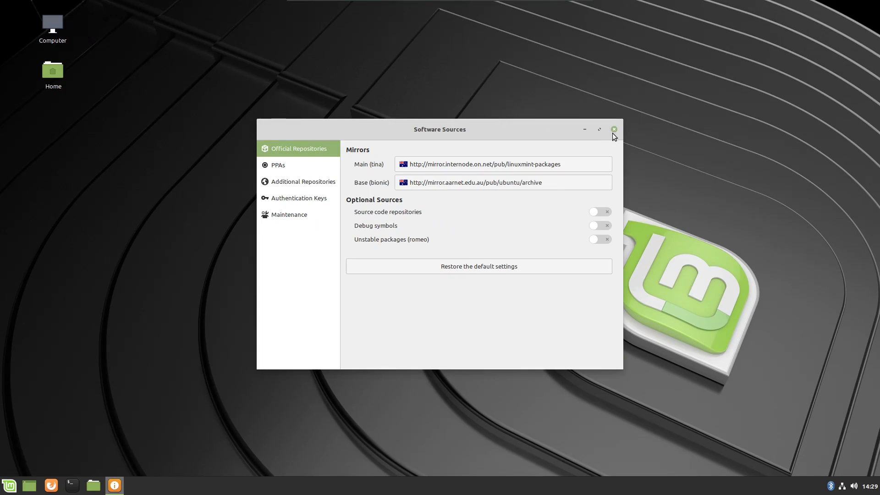
{"action": "left_click", "coordinate": [615, 130]}
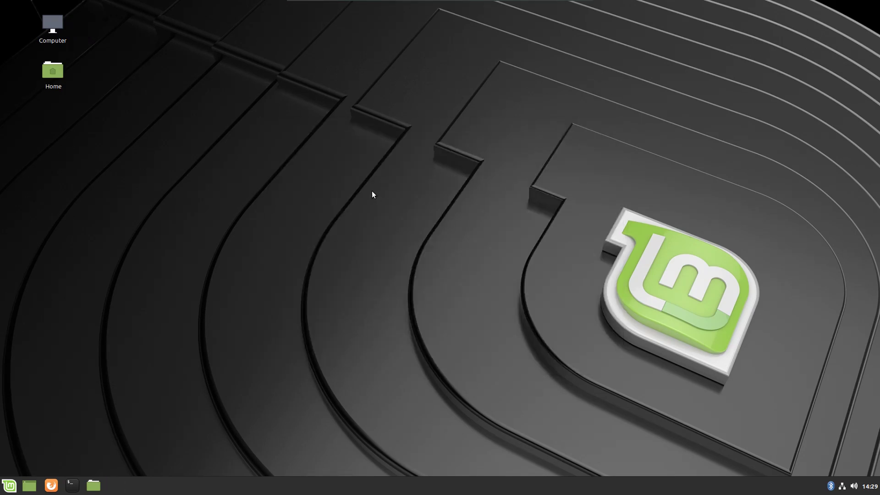